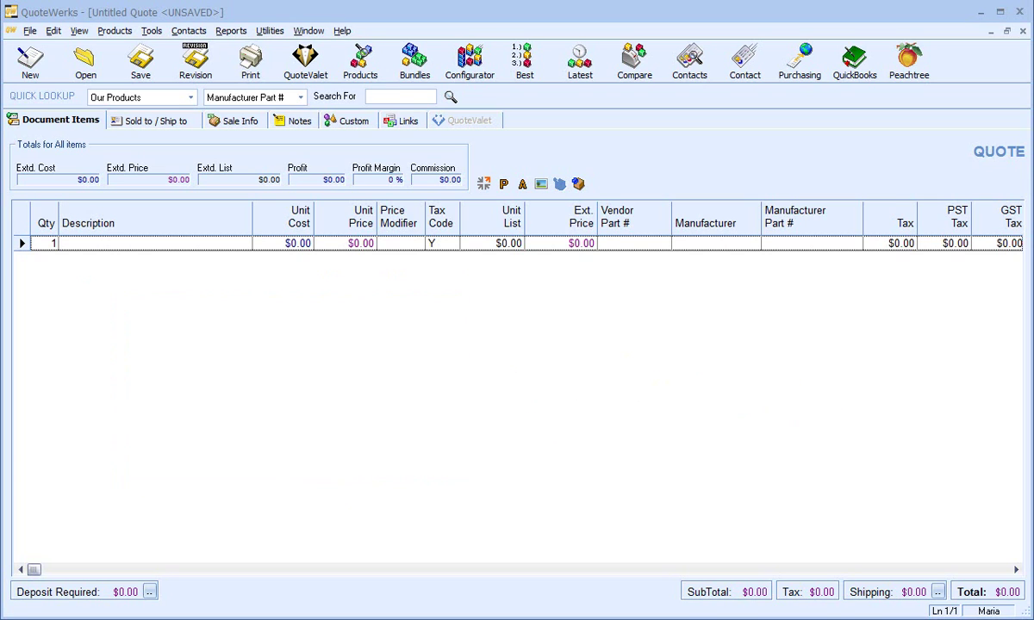
Show the Bundles window listing the four saved bundles
left_click(121, 31)
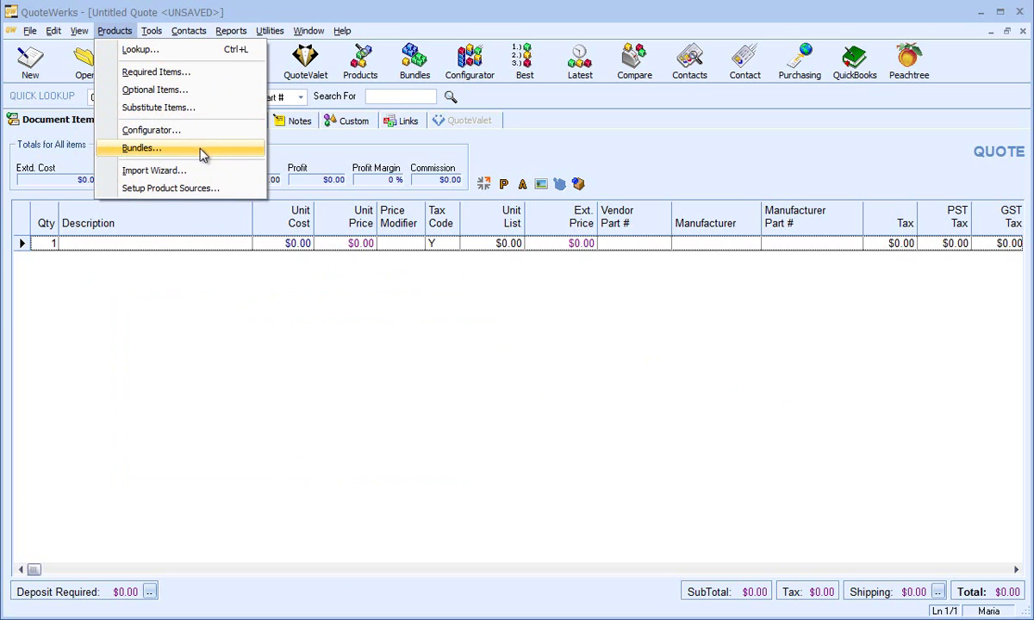
left_click(386, 342)
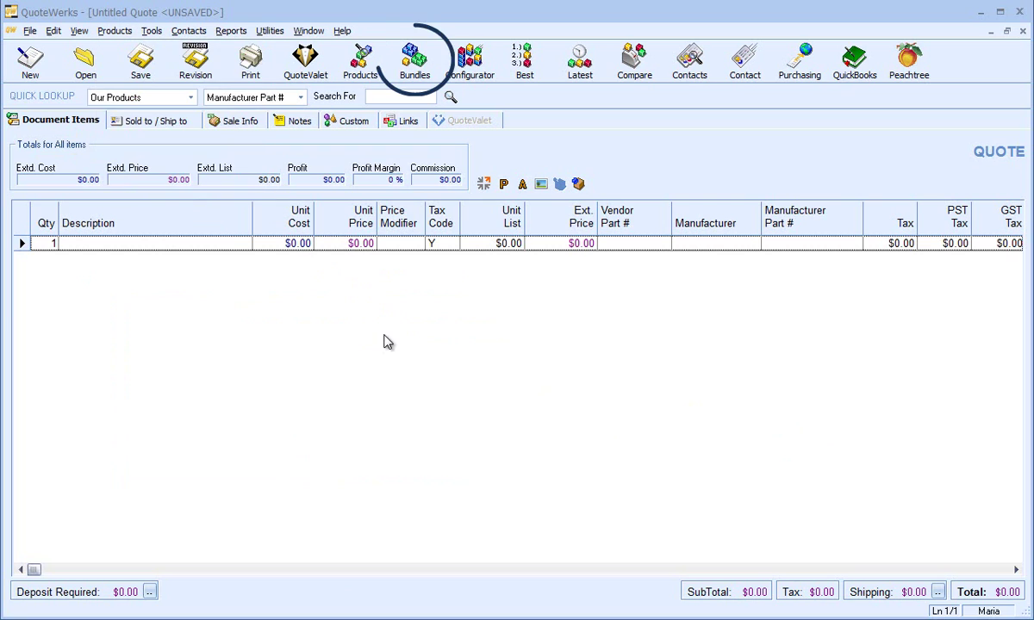
left_click(429, 57)
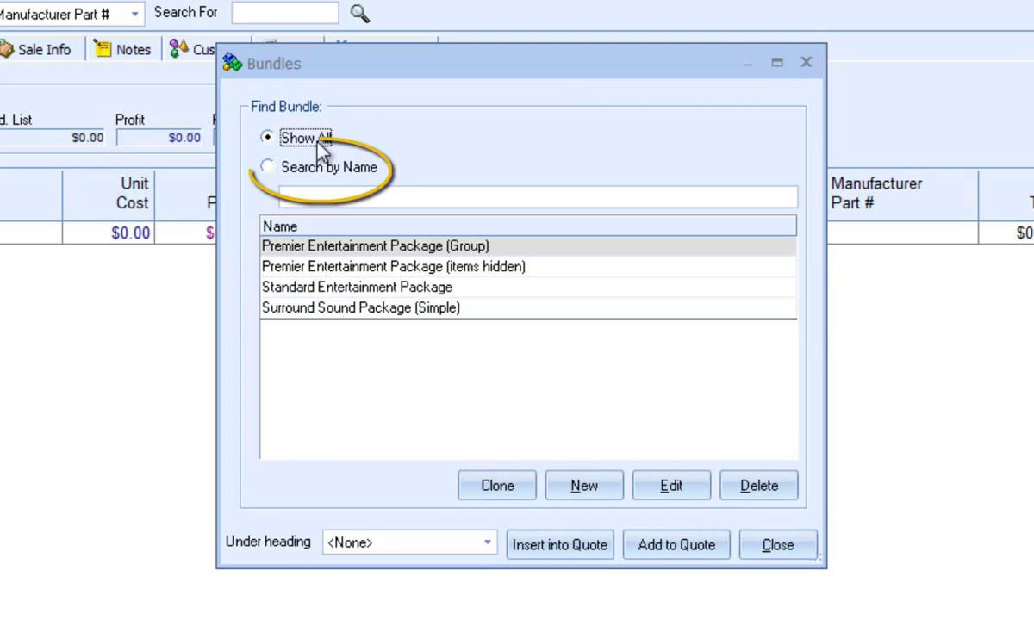
Add one Surround Sound Package (Simple) bundle to the quote, then reopen the bundle list
left_click(268, 168)
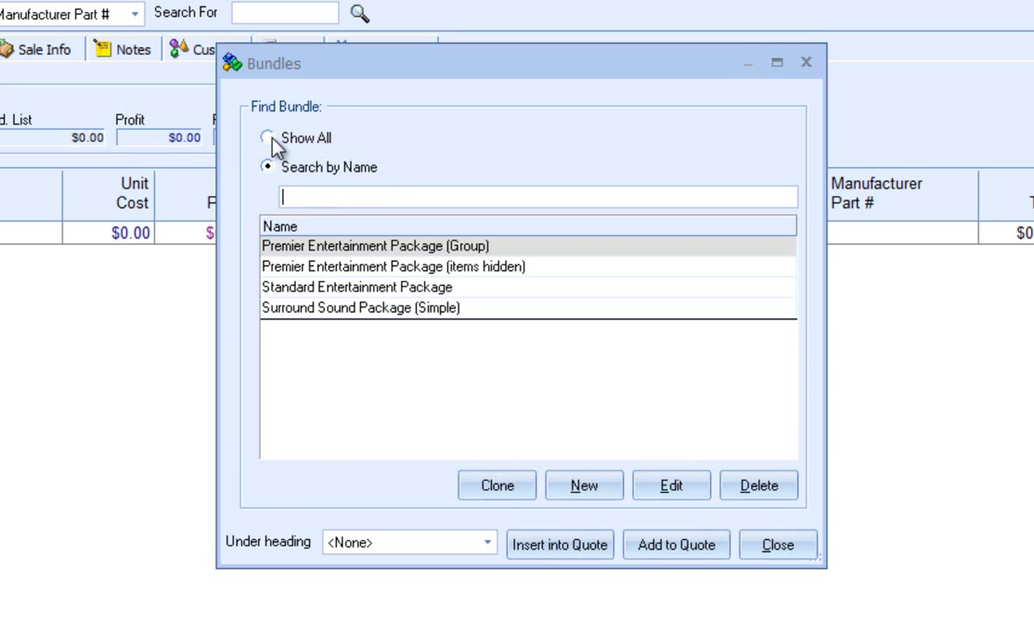
left_click(265, 137)
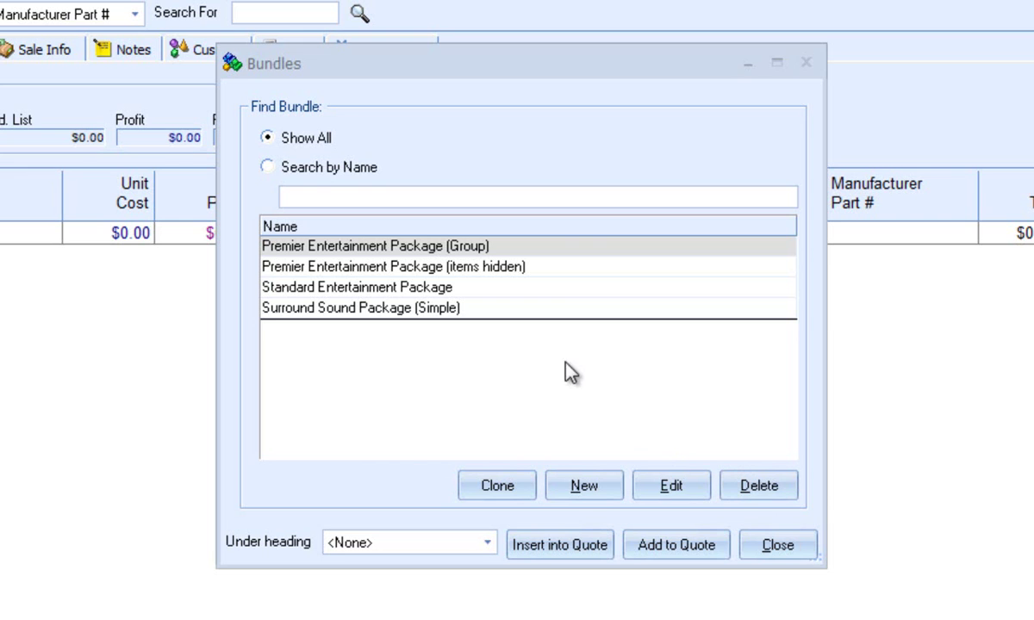
double_click(533, 311)
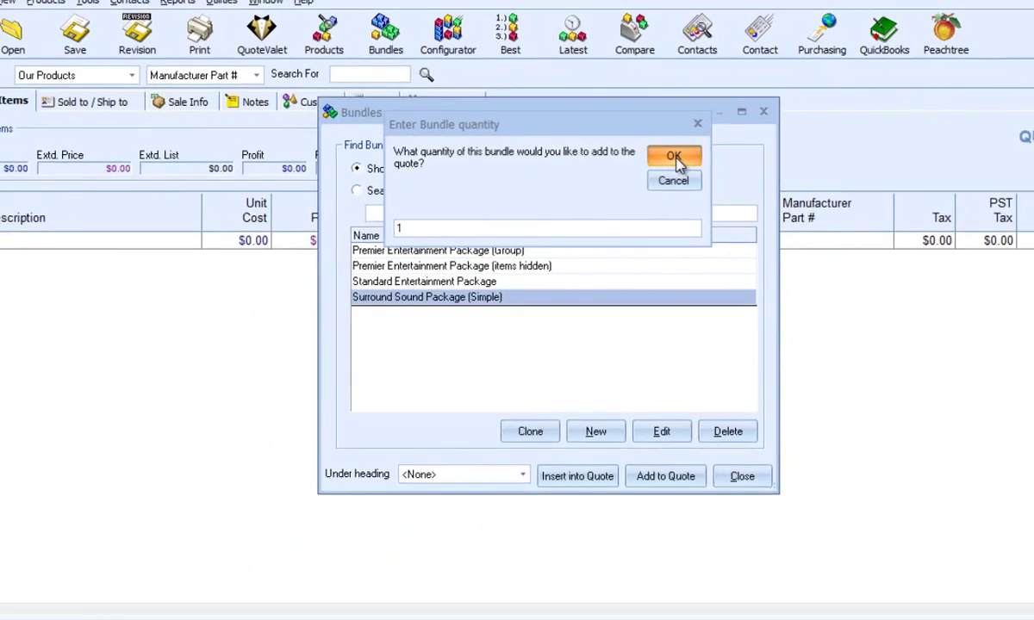
left_click(681, 123)
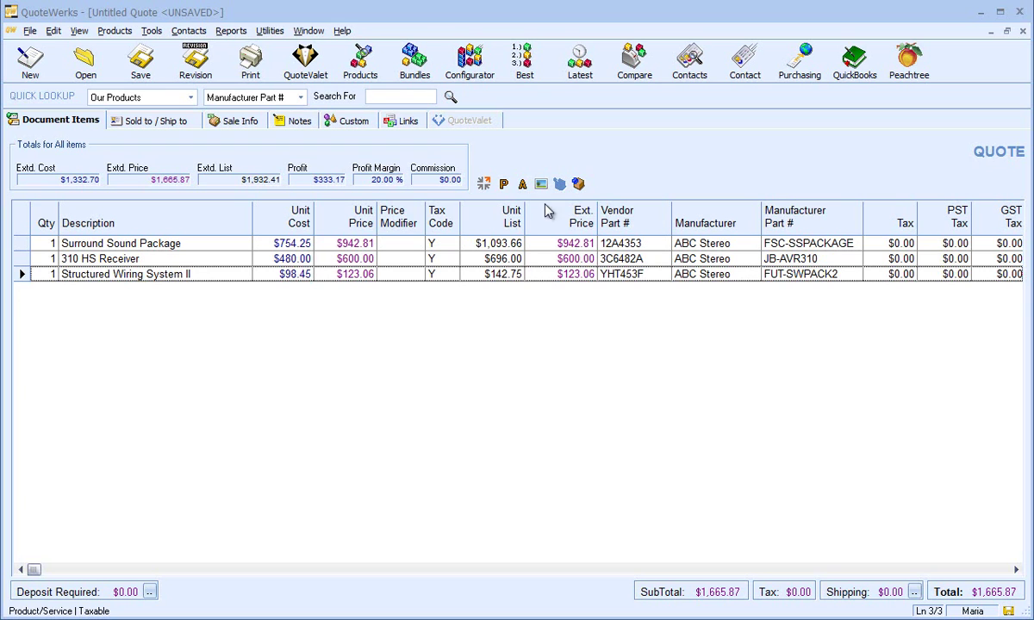
left_click(415, 62)
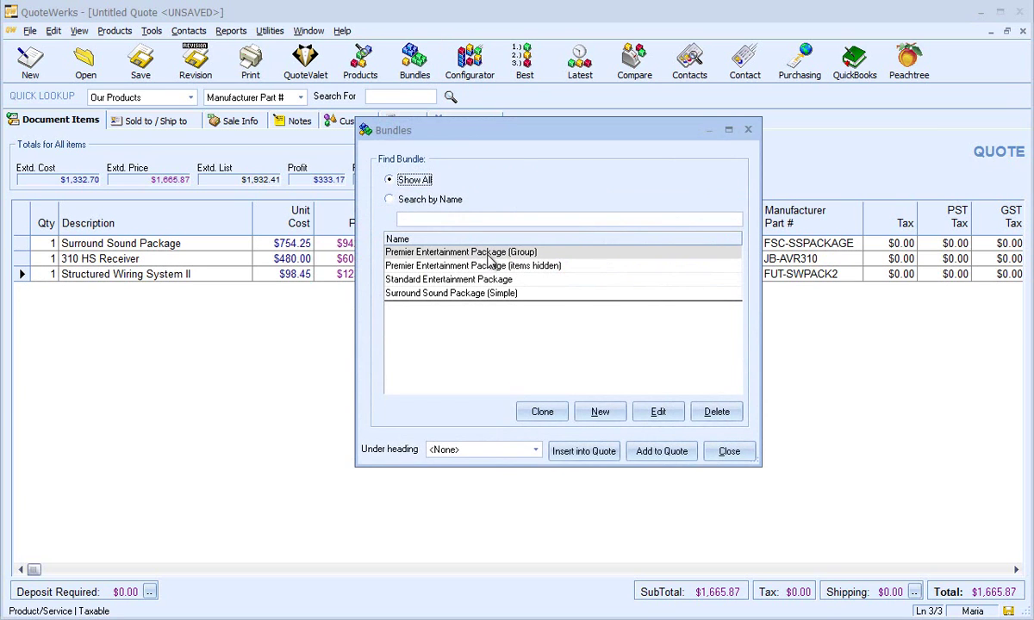
Add one Premier Entertainment Package (Group) bundle, bringing the quote total to $27,598.55
double_click(461, 252)
left_click(664, 170)
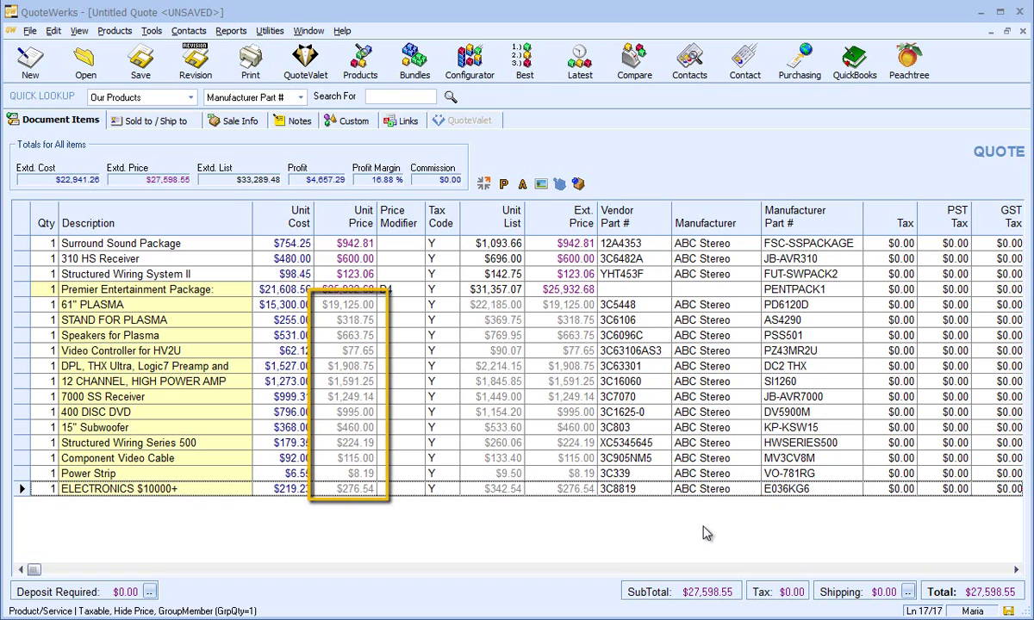
left_click(332, 319)
Set the STAND FOR PLASMA unit price to $500.00
type("5")
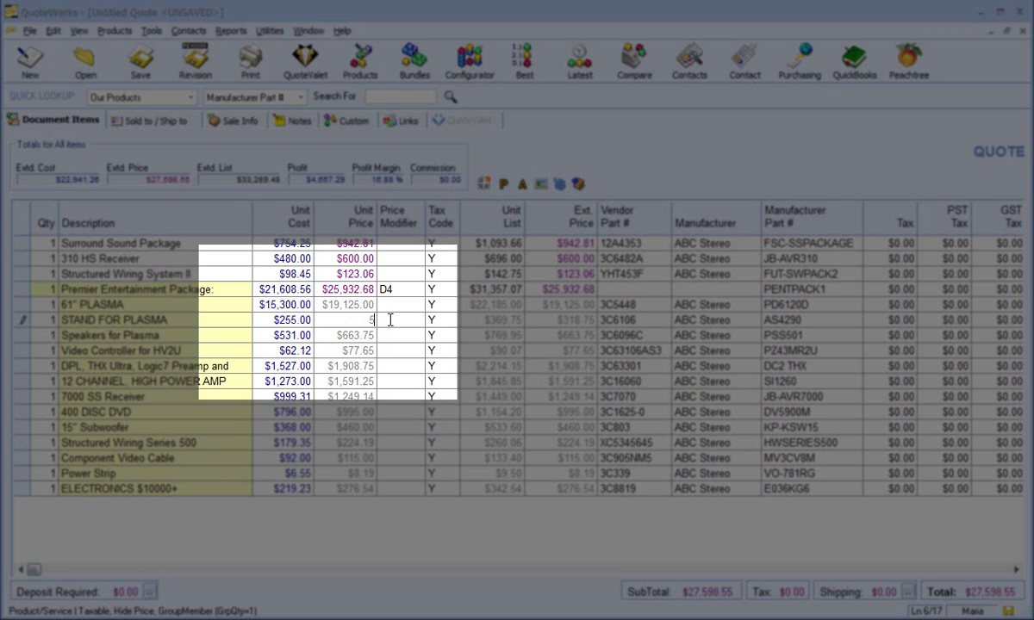
type("00")
left_click(405, 290)
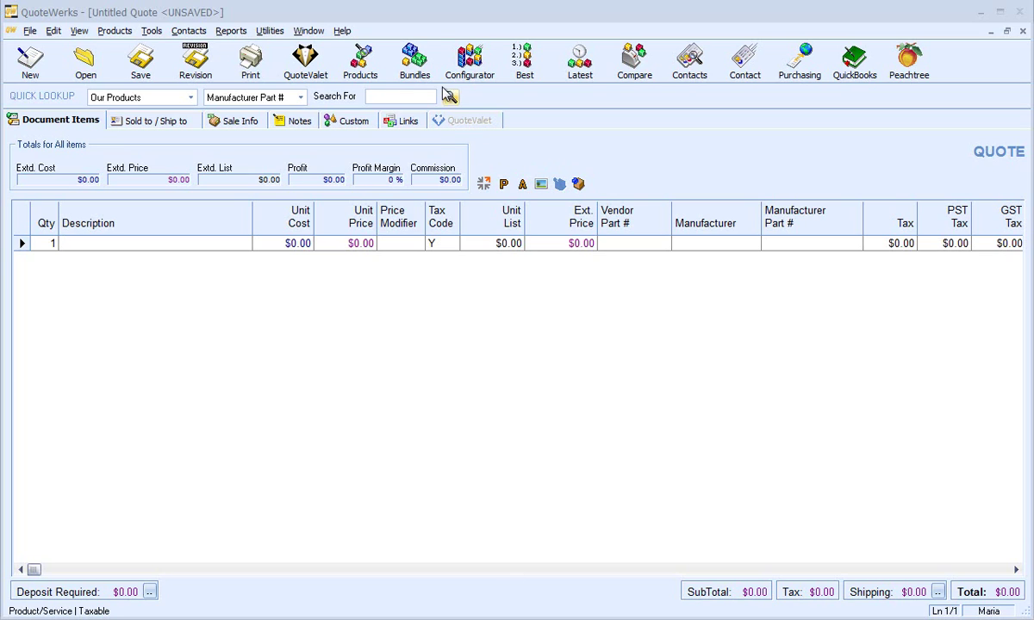
Create a new bundle named 'Simple Bundle' and open it in the Edit Bundle settings
left_click(413, 59)
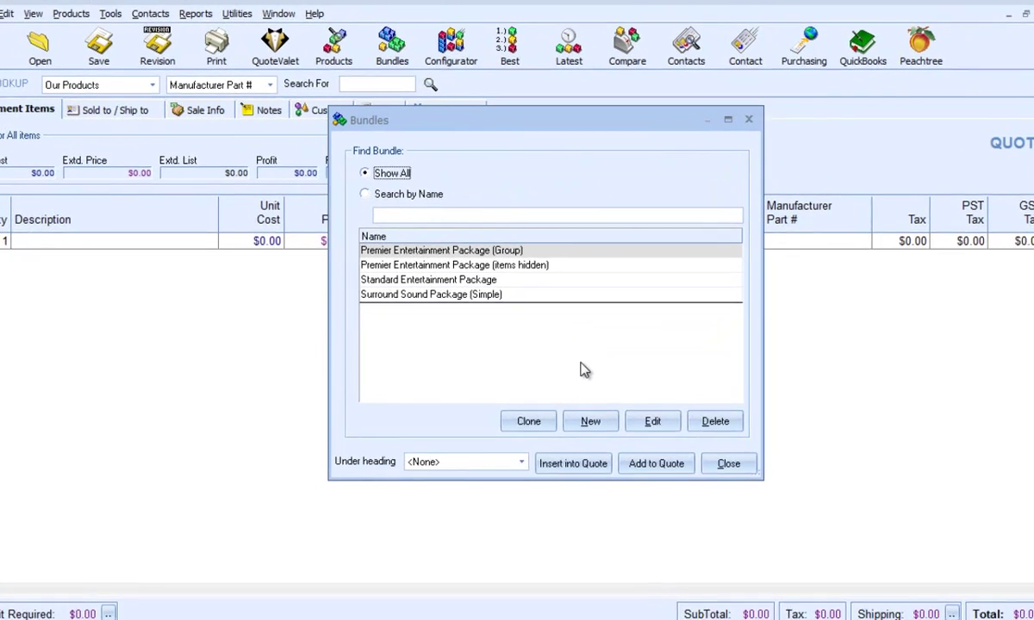
left_click(614, 412)
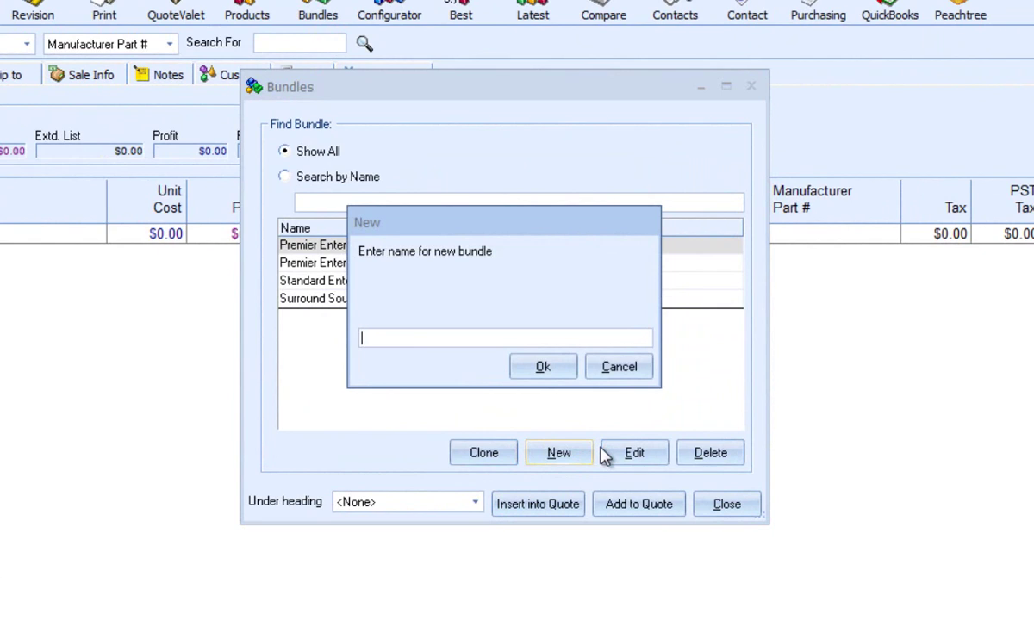
type("Simple Bundle")
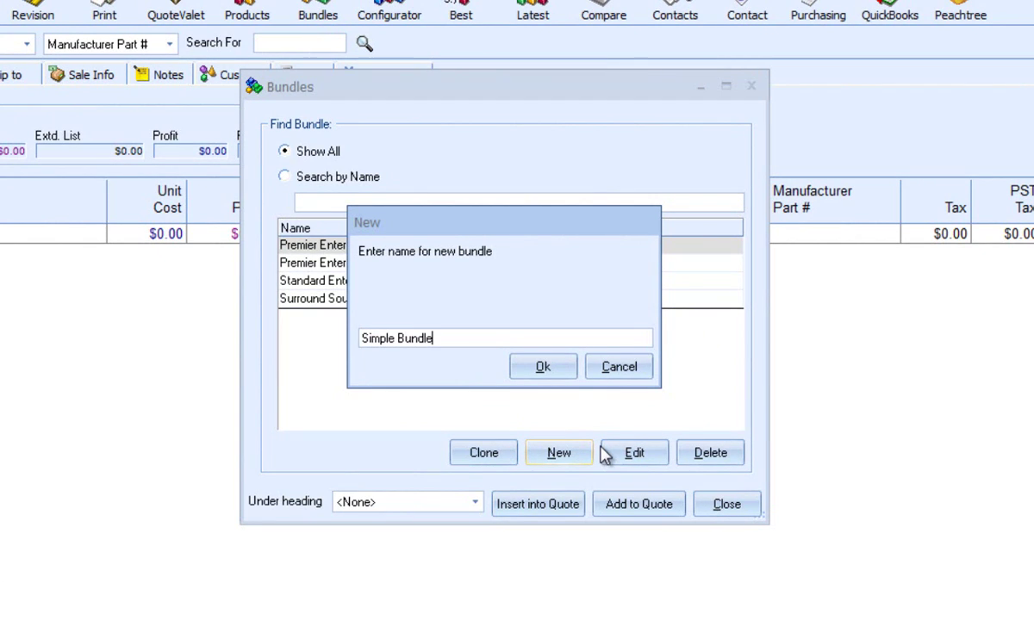
left_click(543, 367)
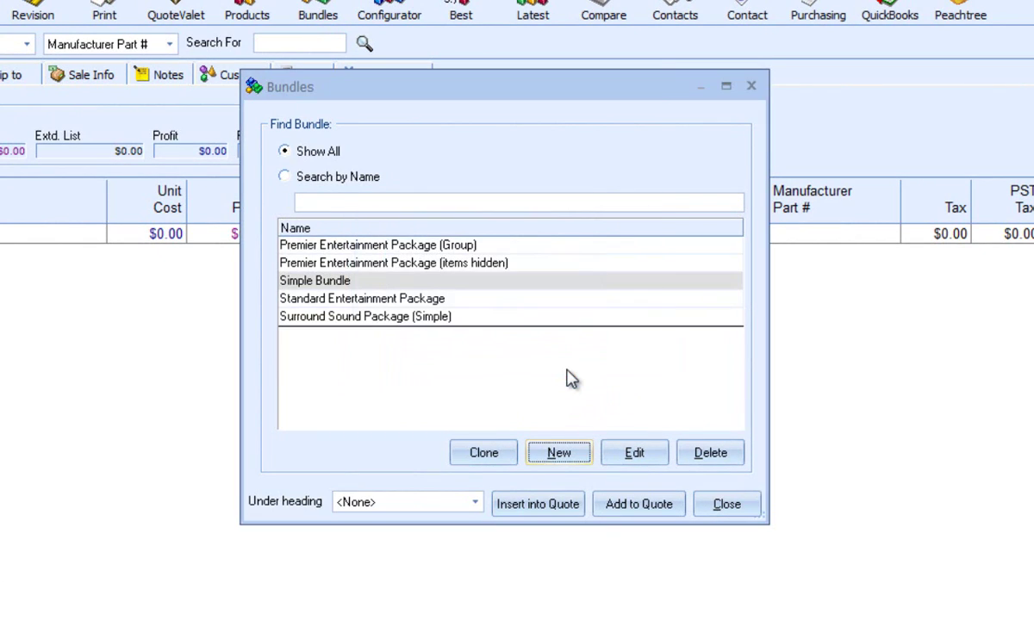
left_click(575, 283)
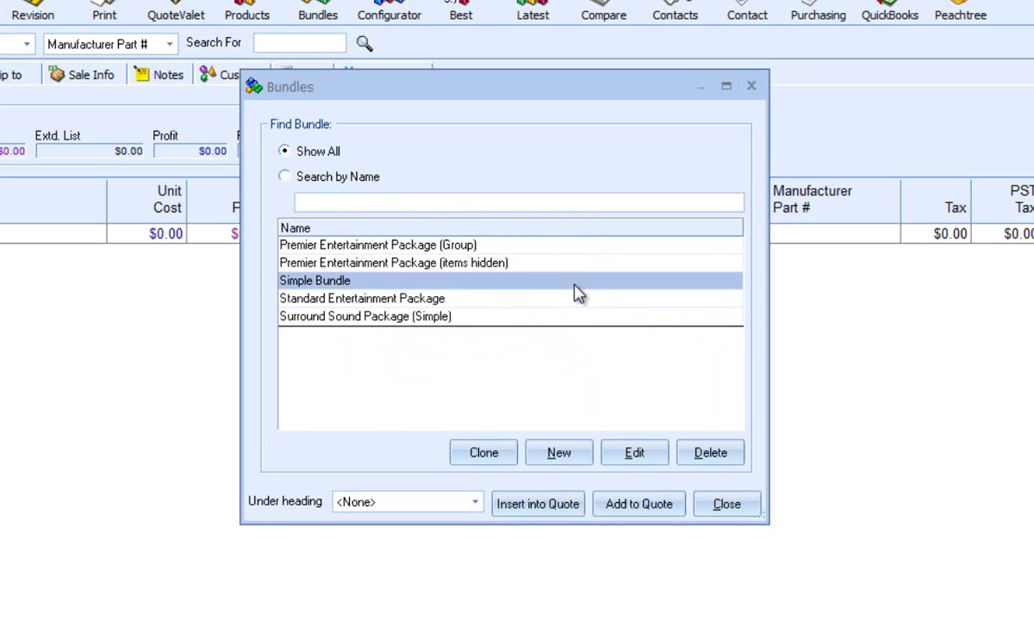
left_click(635, 454)
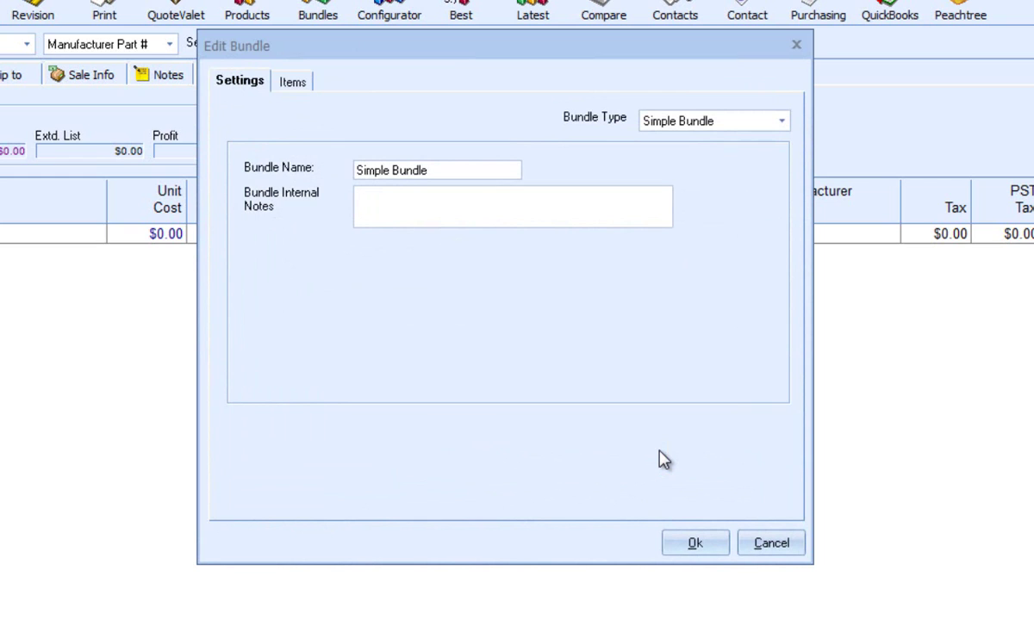
Switch between Simple Bundle's empty item list and its general settings
left_click(302, 86)
left_click(252, 86)
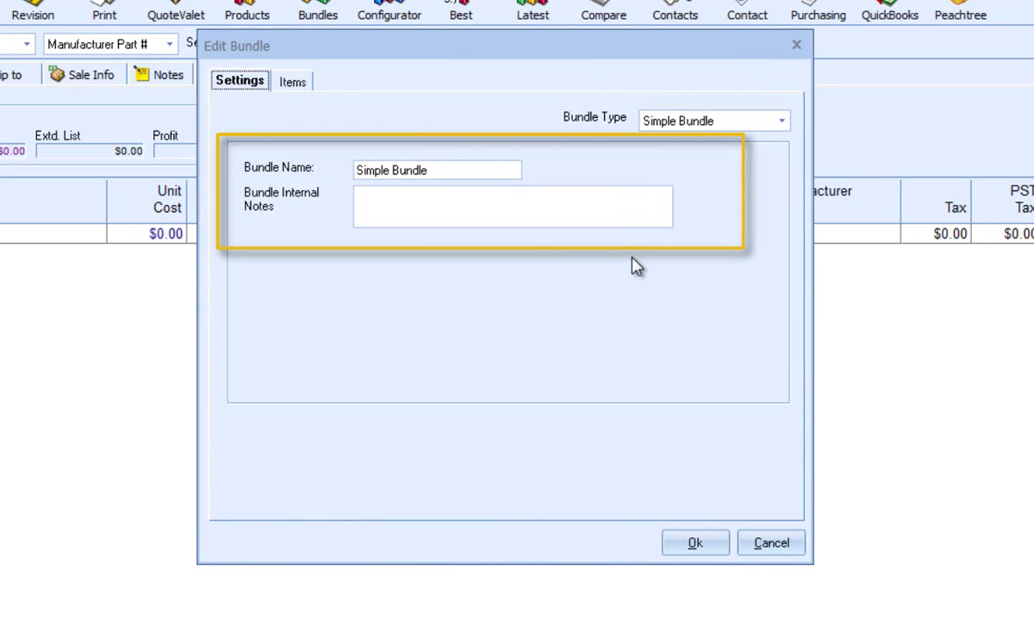
left_click(293, 83)
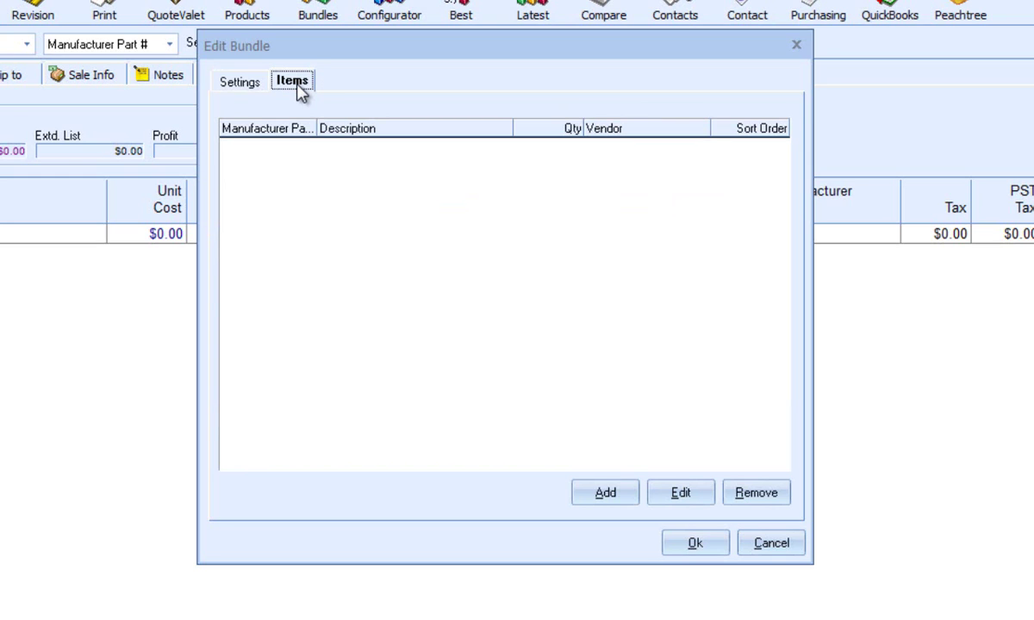
left_click(253, 86)
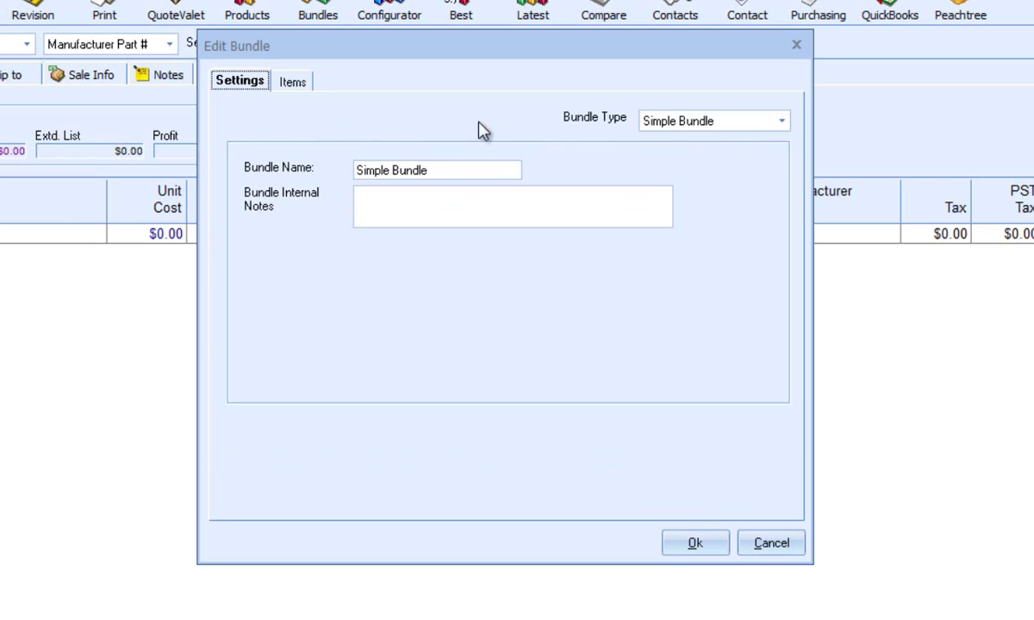
Try Grouped Bundle as the type, revert to Simple Bundle, then show the empty item list
left_click(783, 121)
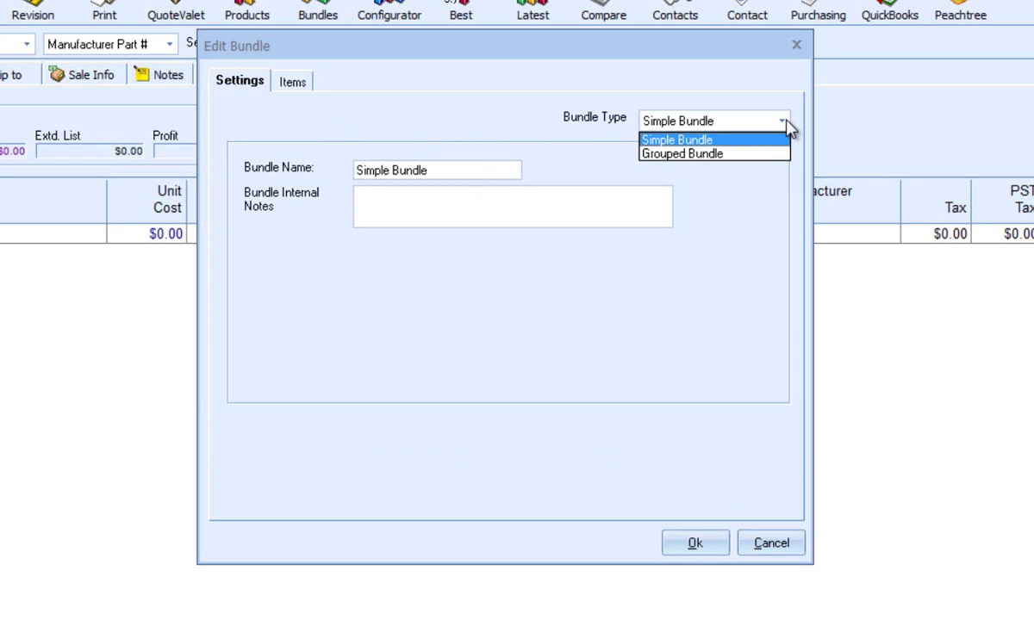
left_click(784, 125)
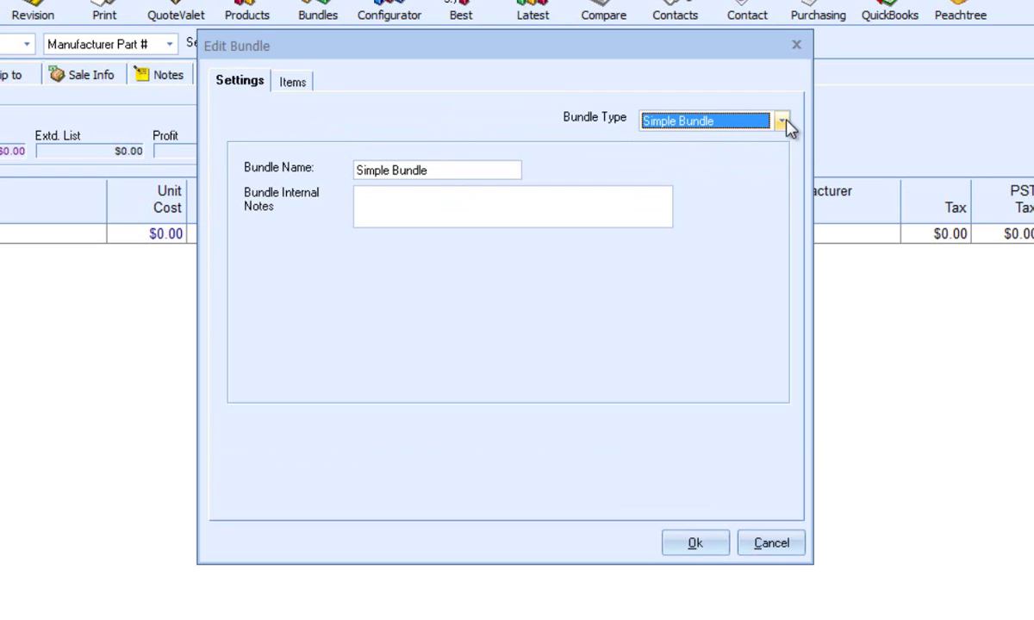
left_click(785, 122)
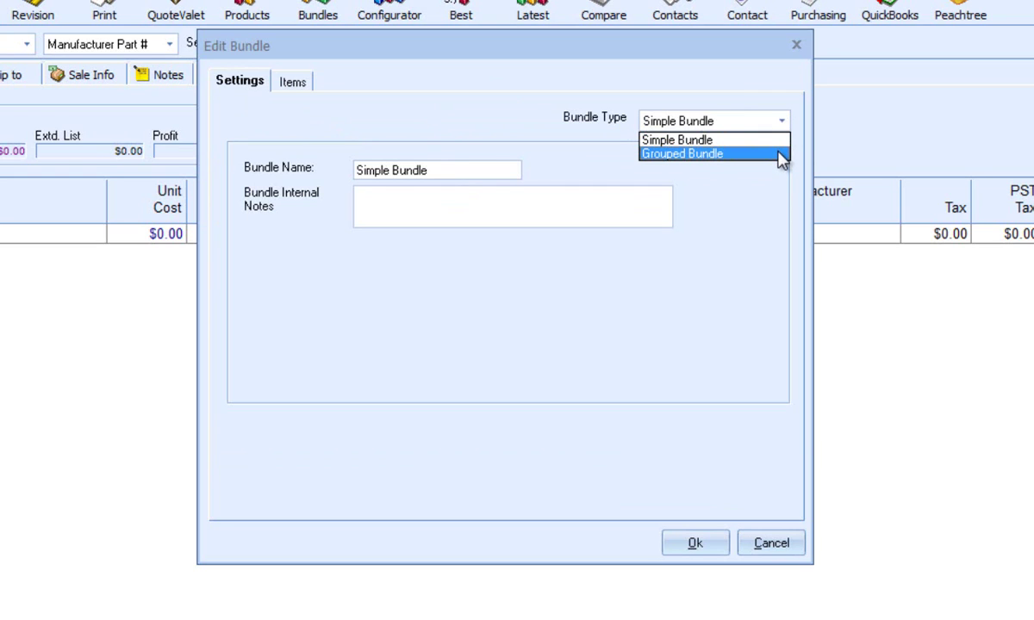
left_click(779, 153)
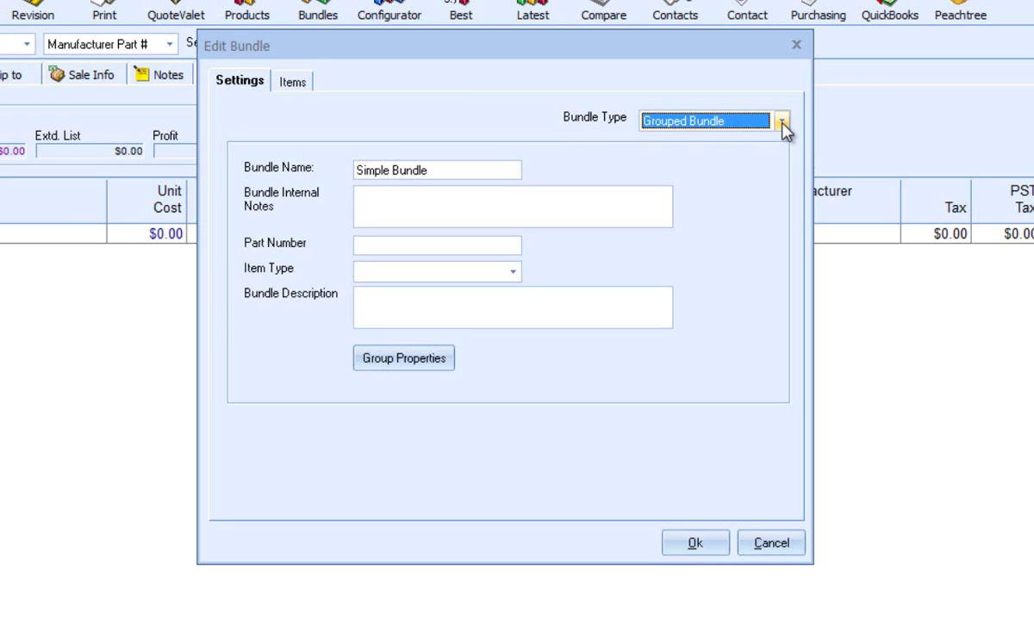
left_click(783, 123)
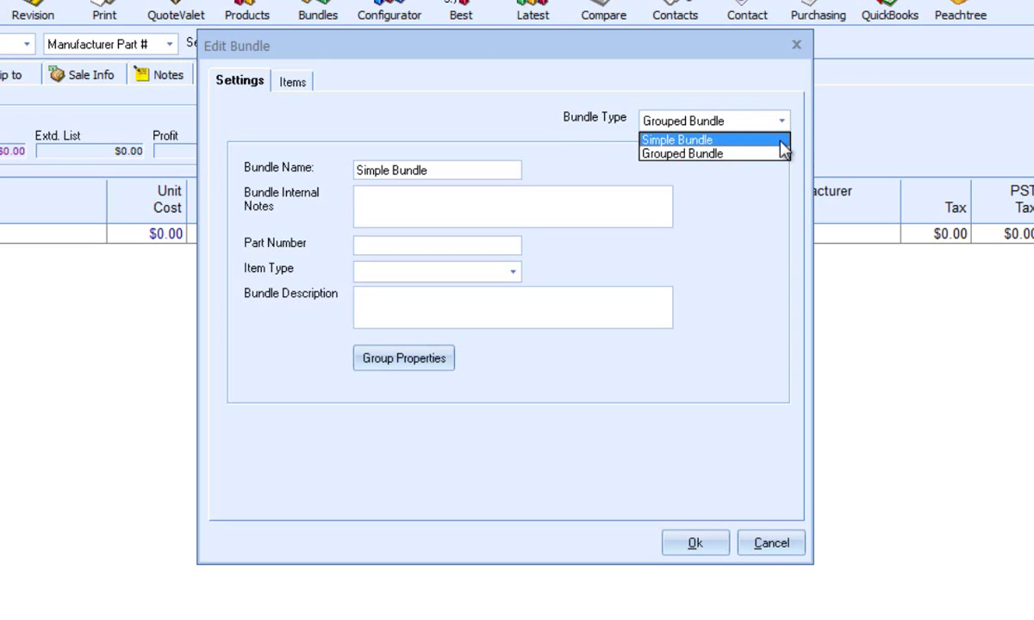
left_click(780, 141)
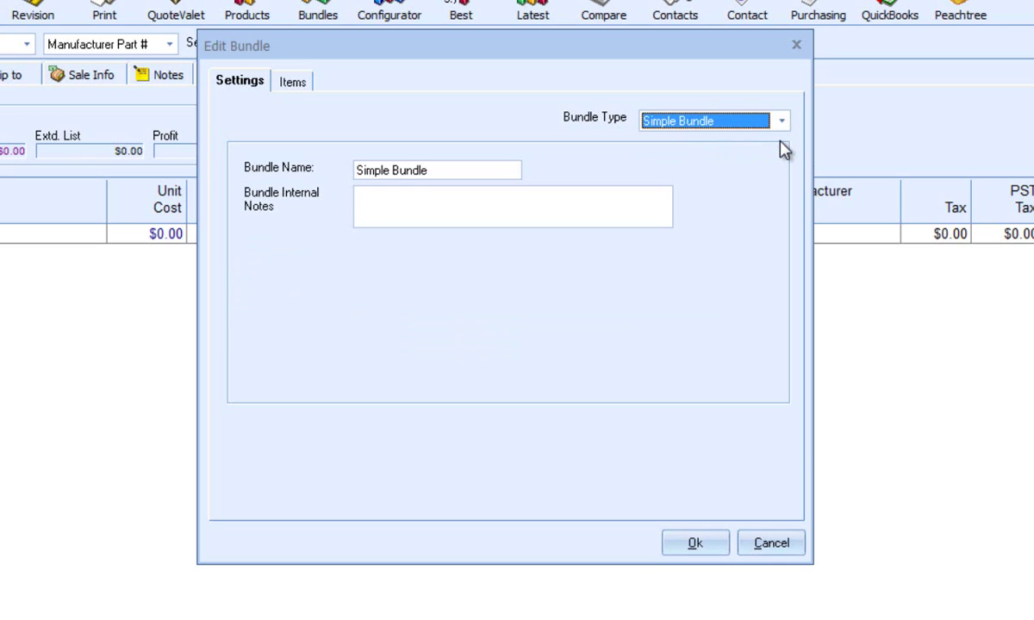
left_click(502, 166)
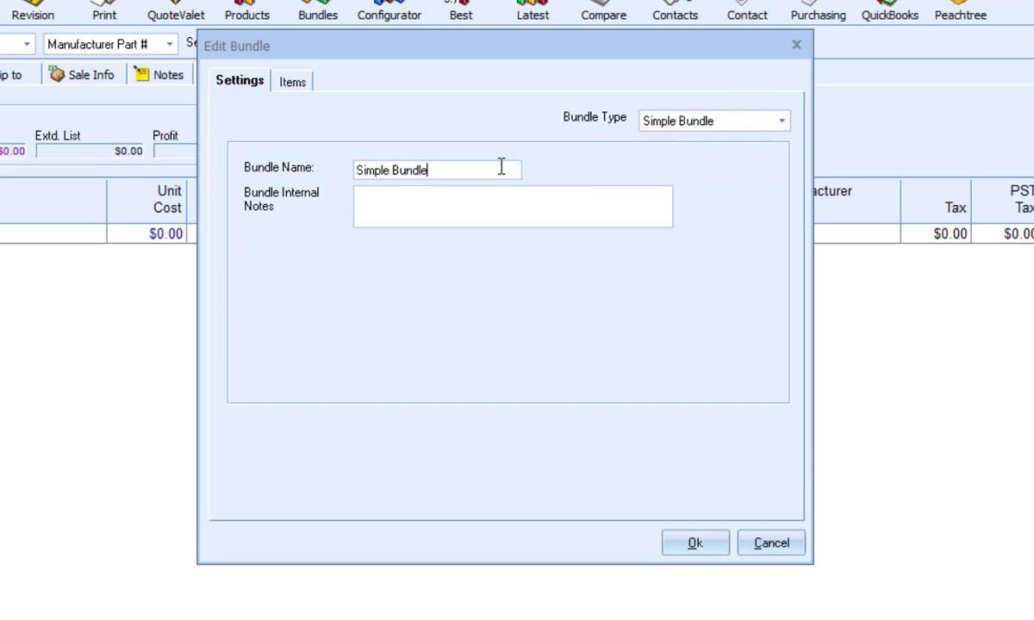
left_click(491, 198)
left_click(309, 82)
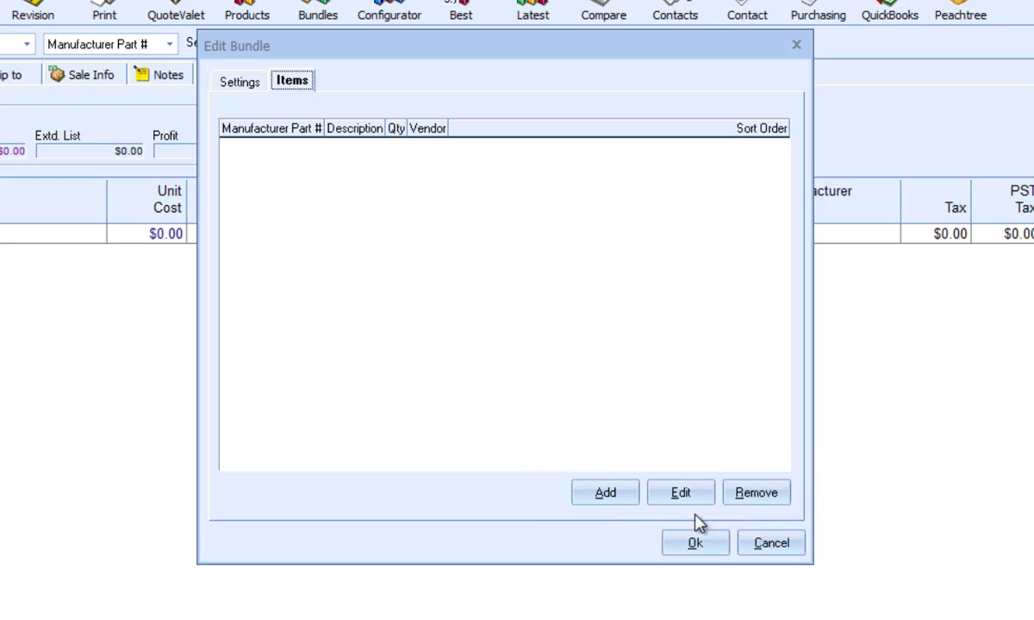
Add HTCT550W, DLC-HE10P and 55WX800U from Demo Products to Simple Bundle
left_click(606, 493)
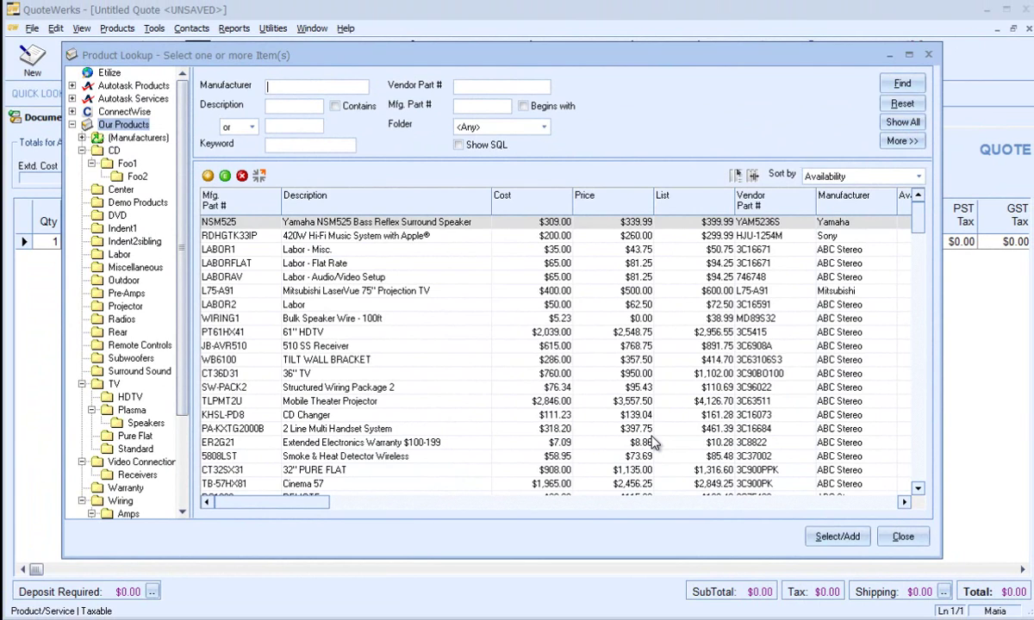
left_click(152, 202)
left_click(260, 310)
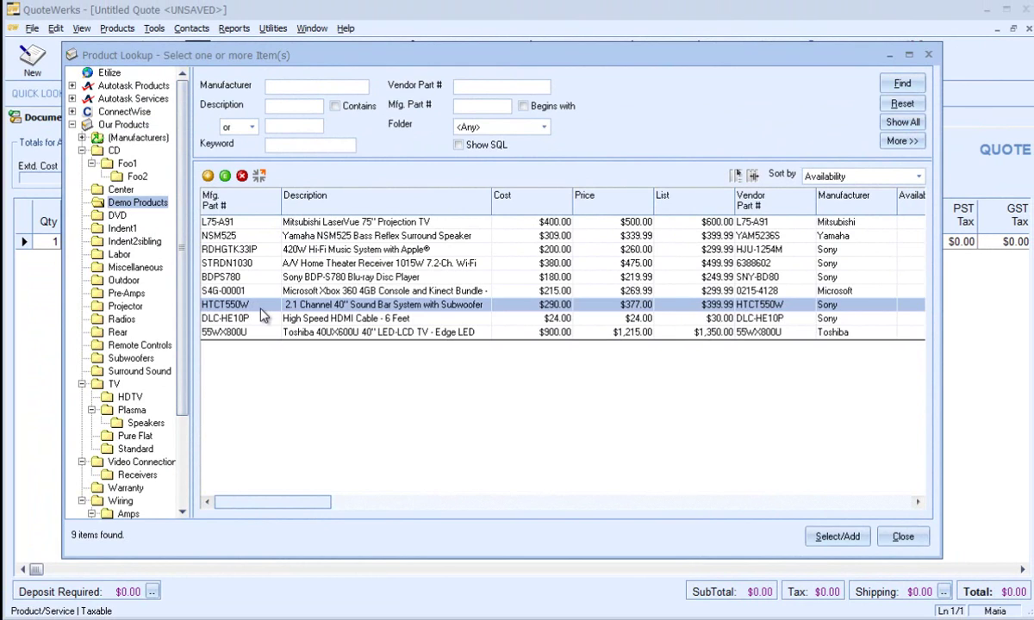
left_click(261, 315, "ctrl")
left_click(259, 334, "ctrl")
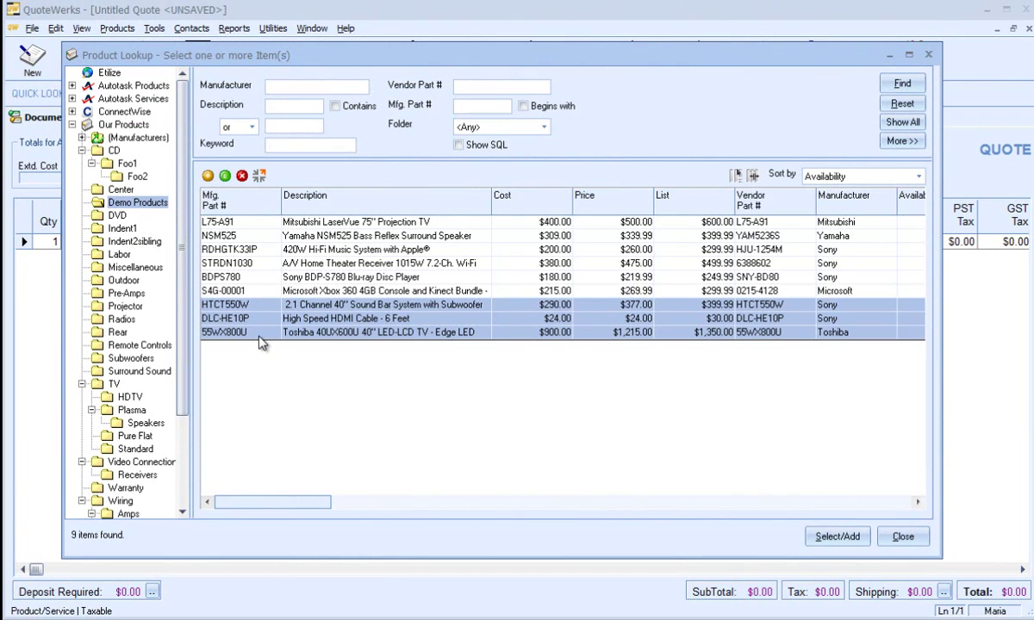
left_click(837, 536)
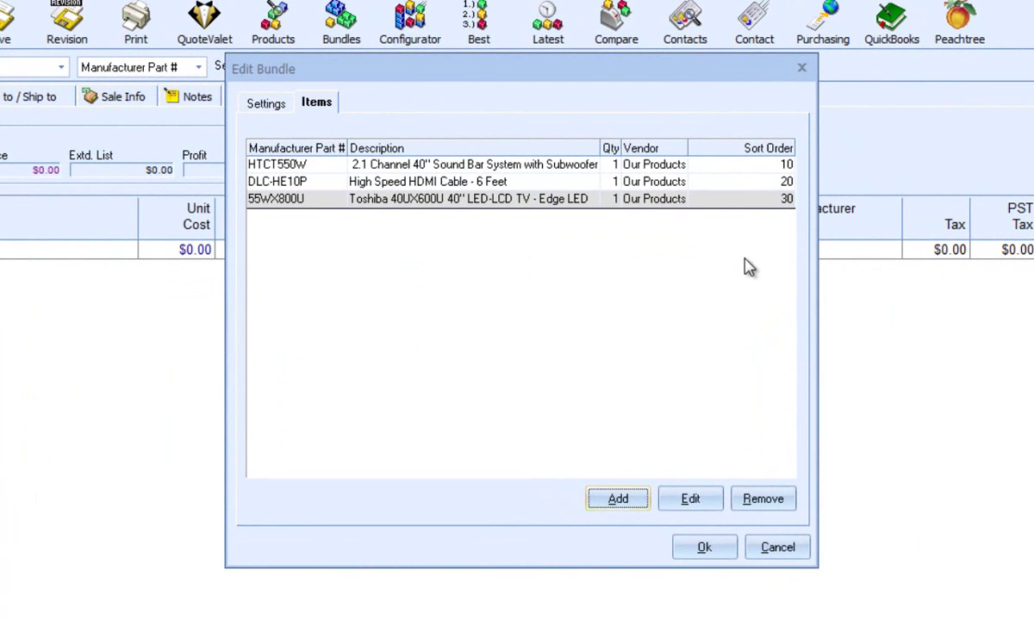
Change the 55WX800U item's sort order from 30 to 5 and save Simple Bundle
left_click(739, 201)
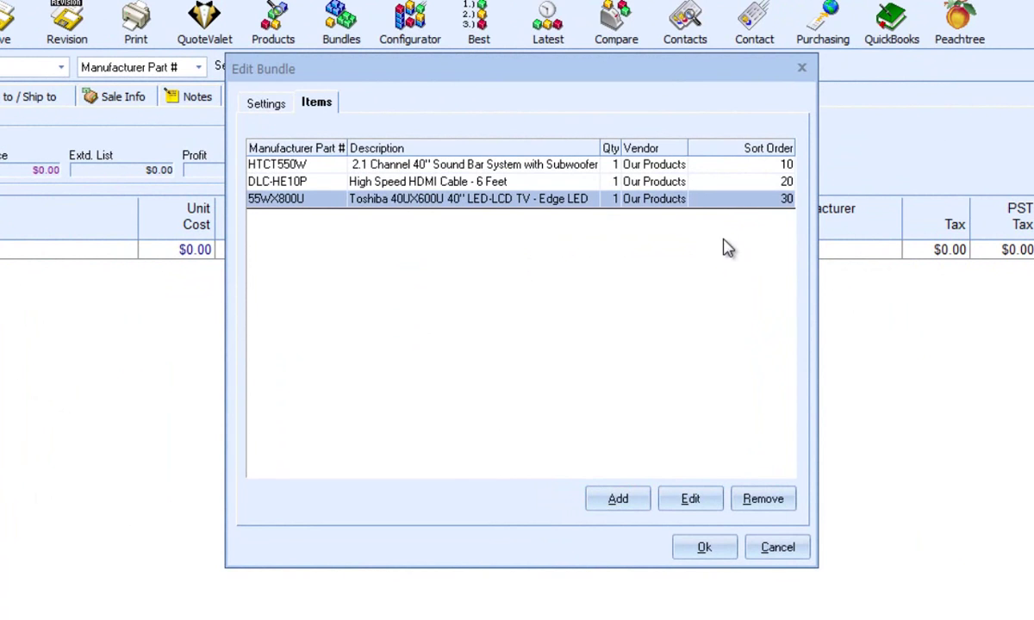
left_click(709, 501)
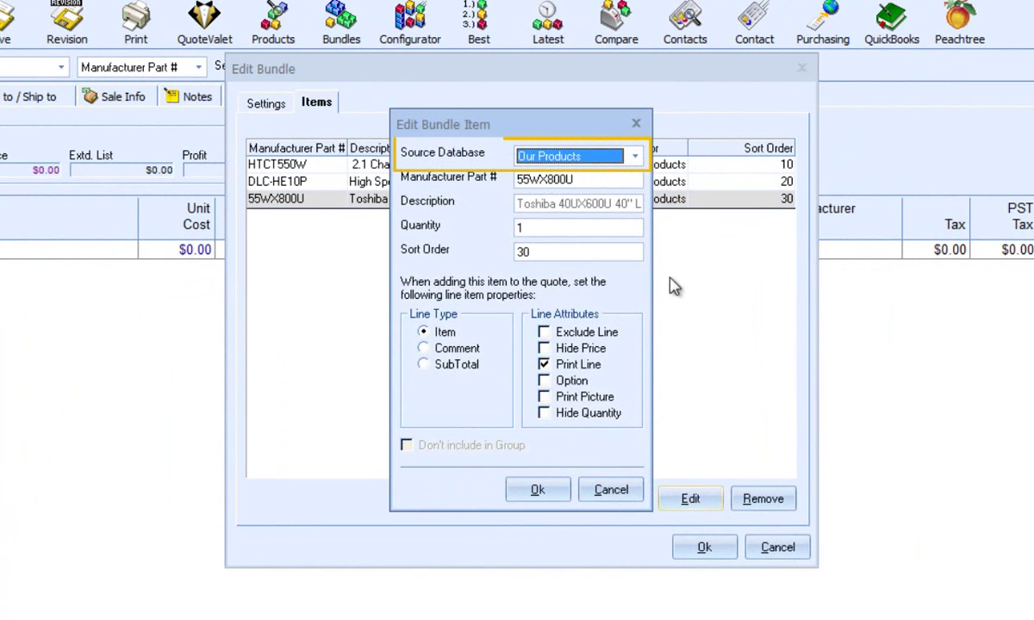
left_click(635, 156)
left_click(642, 162)
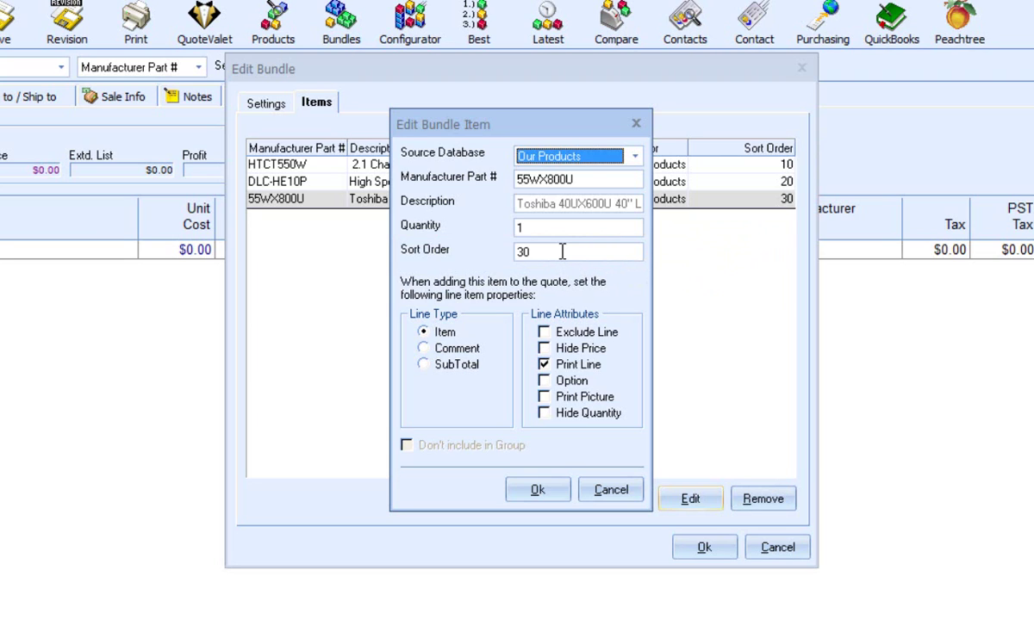
double_click(543, 251)
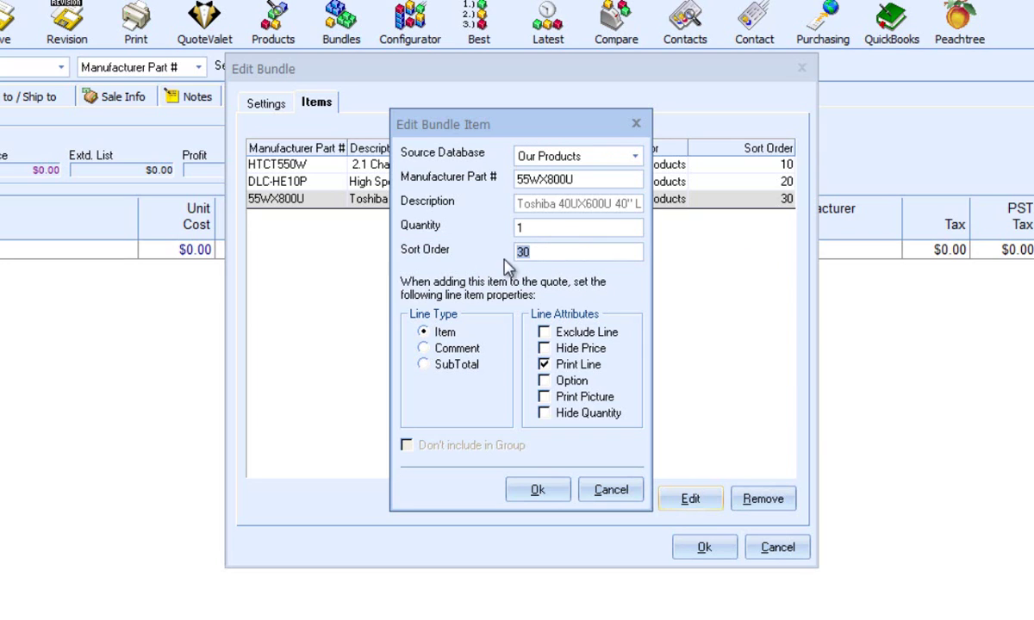
type("5")
left_click(549, 497)
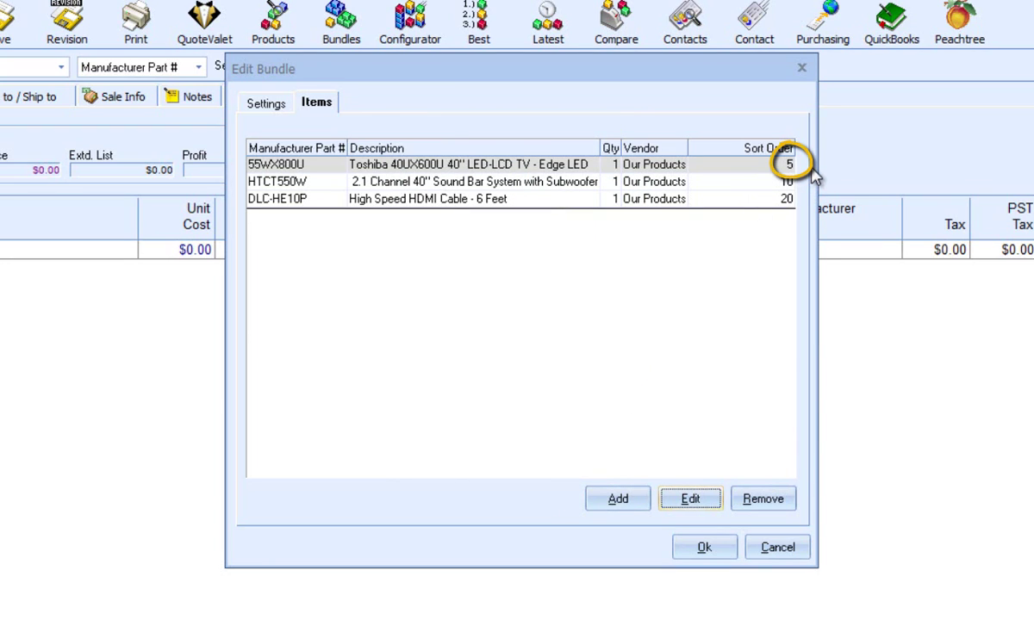
left_click(714, 553)
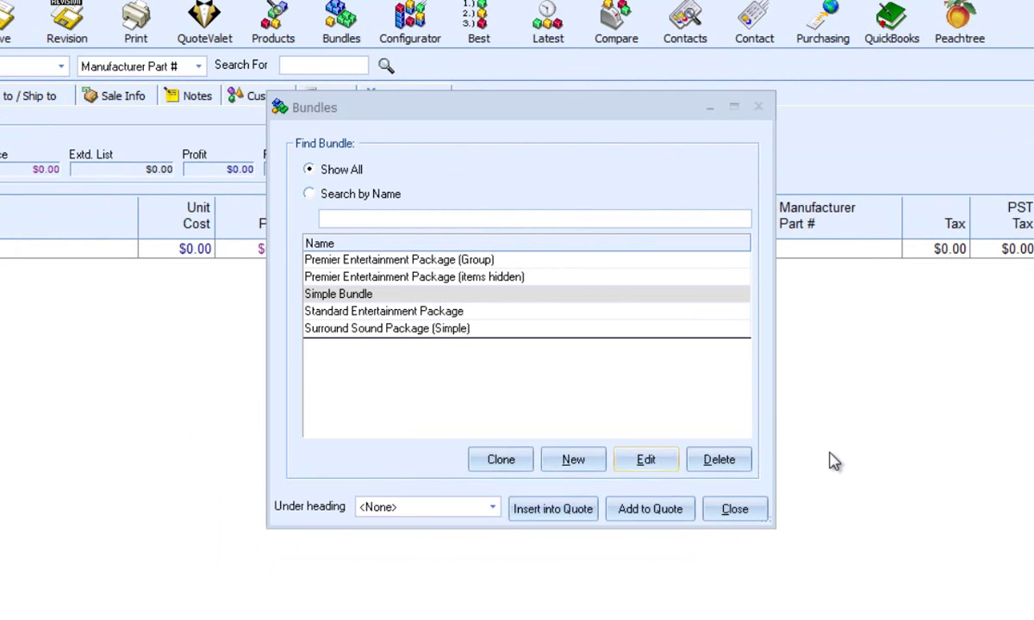
Create a new bundle named 'Grouped Bundle'
left_click(573, 460)
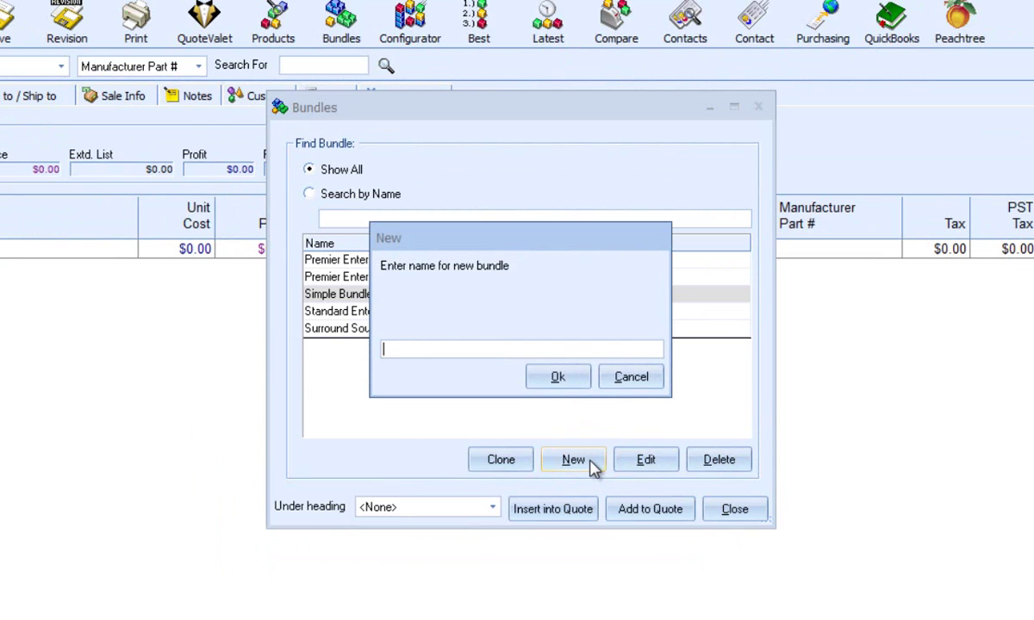
type("Grouped Bundle")
key("Return")
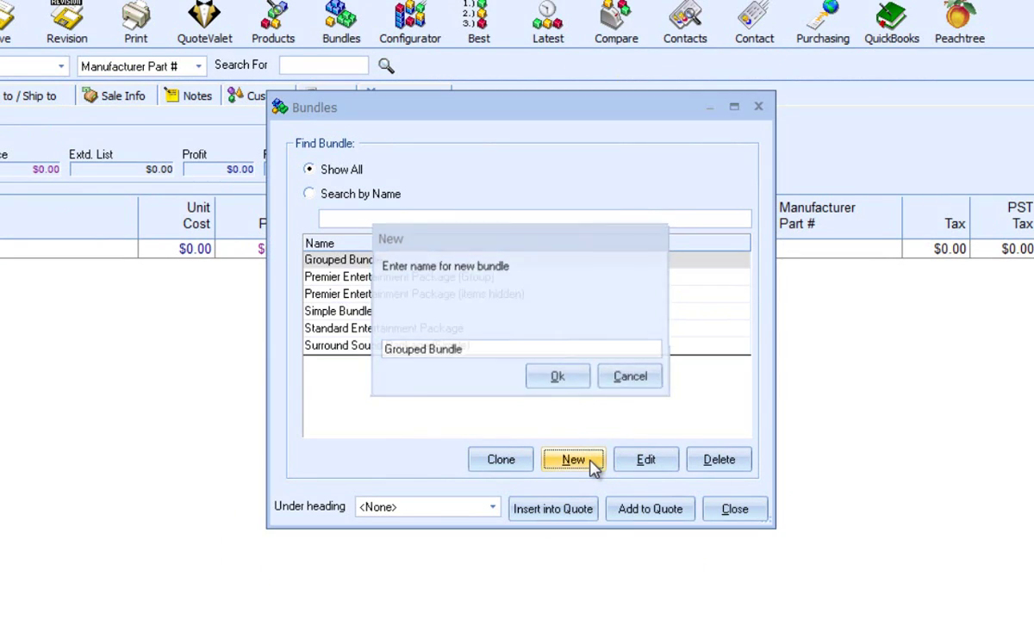
Edit Grouped Bundle and set its bundle type to Grouped Bundle
left_click(500, 264)
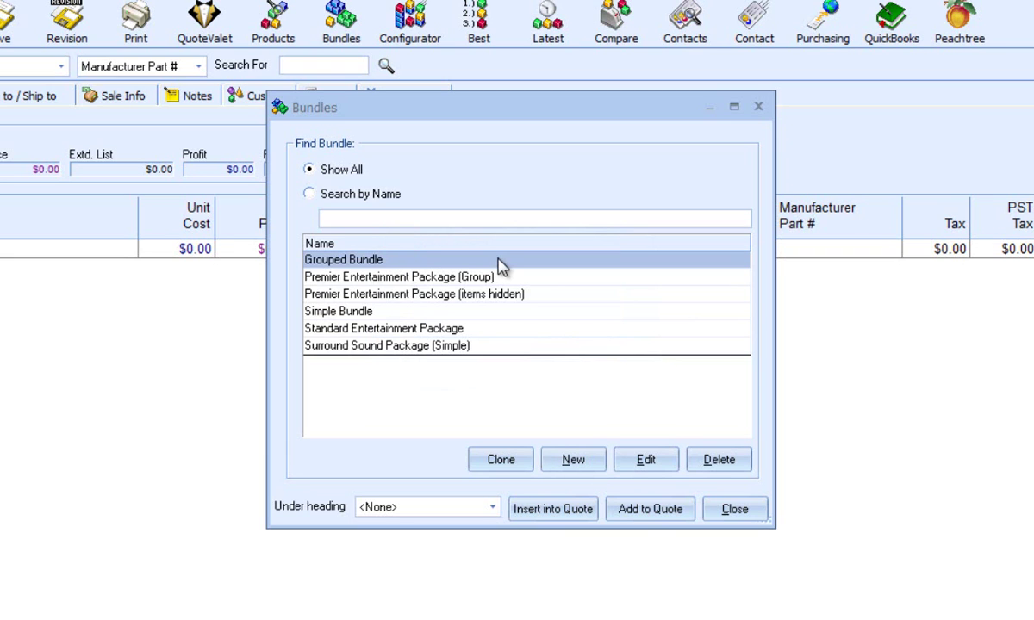
left_click(655, 459)
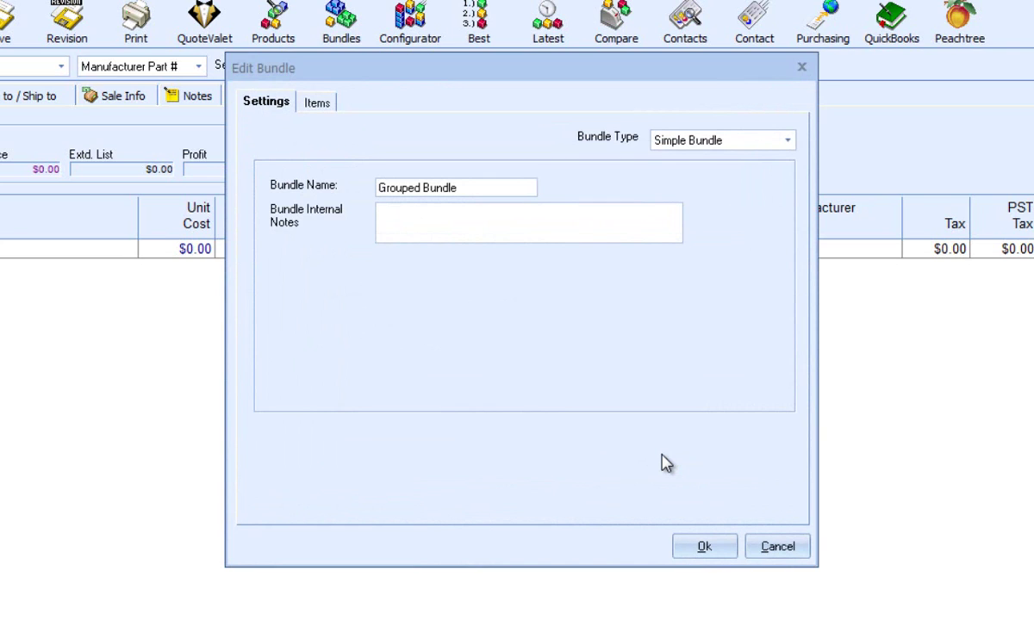
left_click(785, 142)
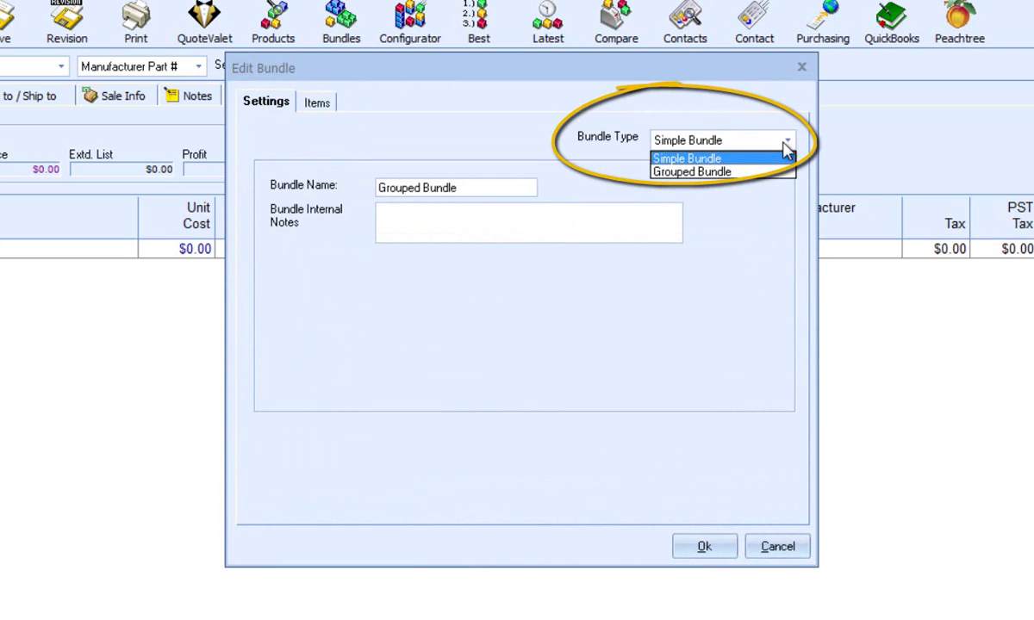
left_click(784, 174)
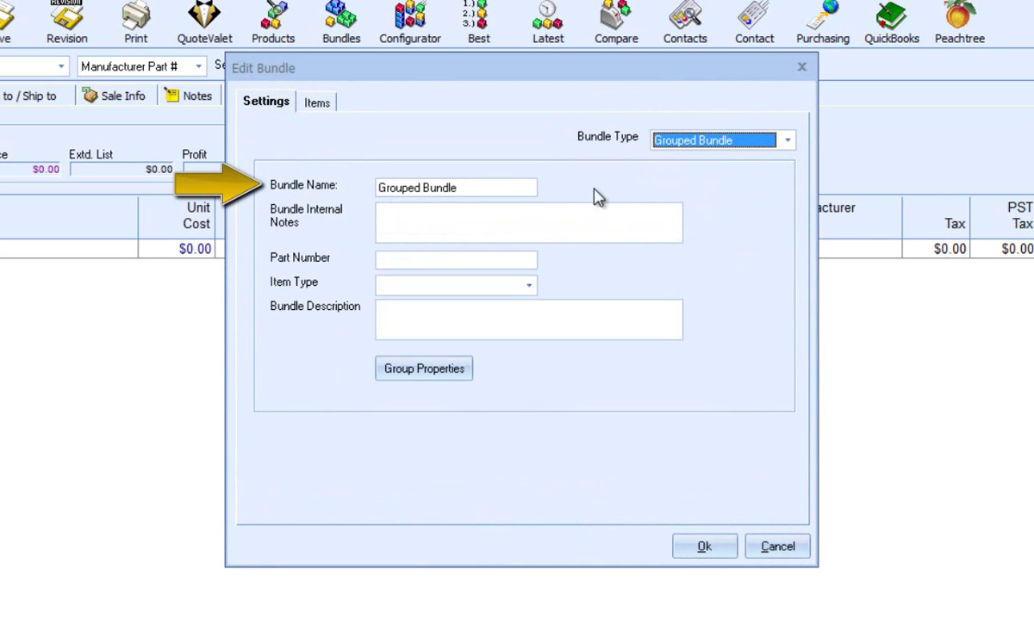
left_click(483, 188)
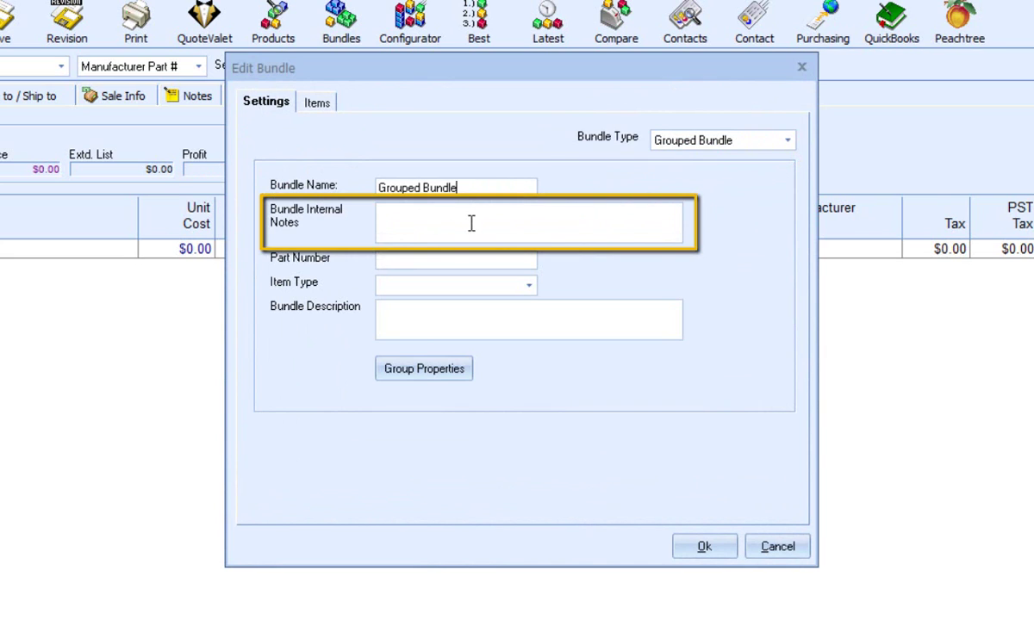
left_click(471, 223)
Enter part number DELX003, item type Product, and paste the deluxe package description
left_click(461, 260)
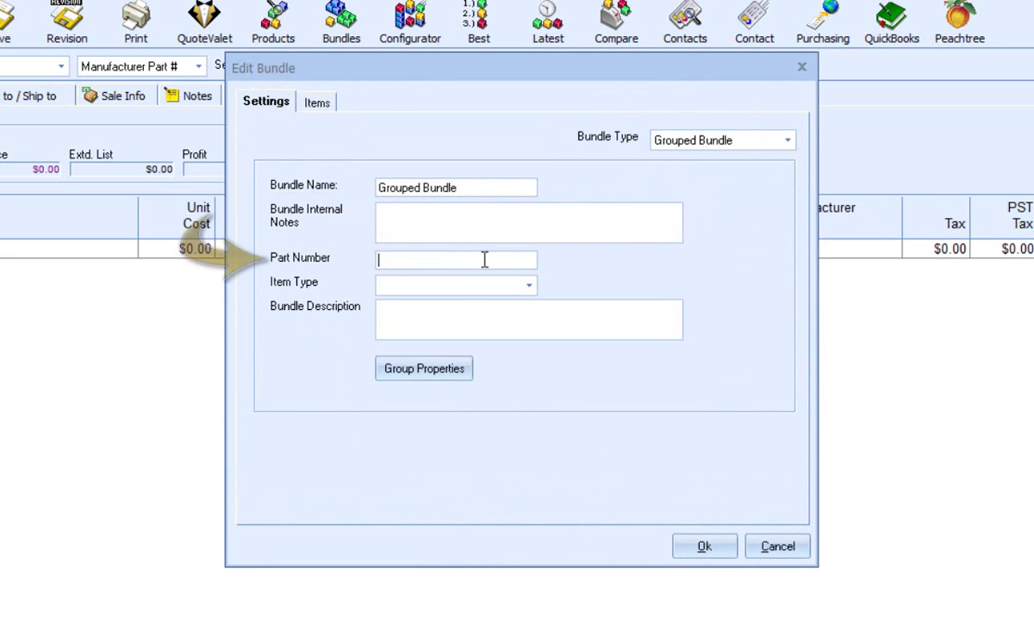
type("DELX")
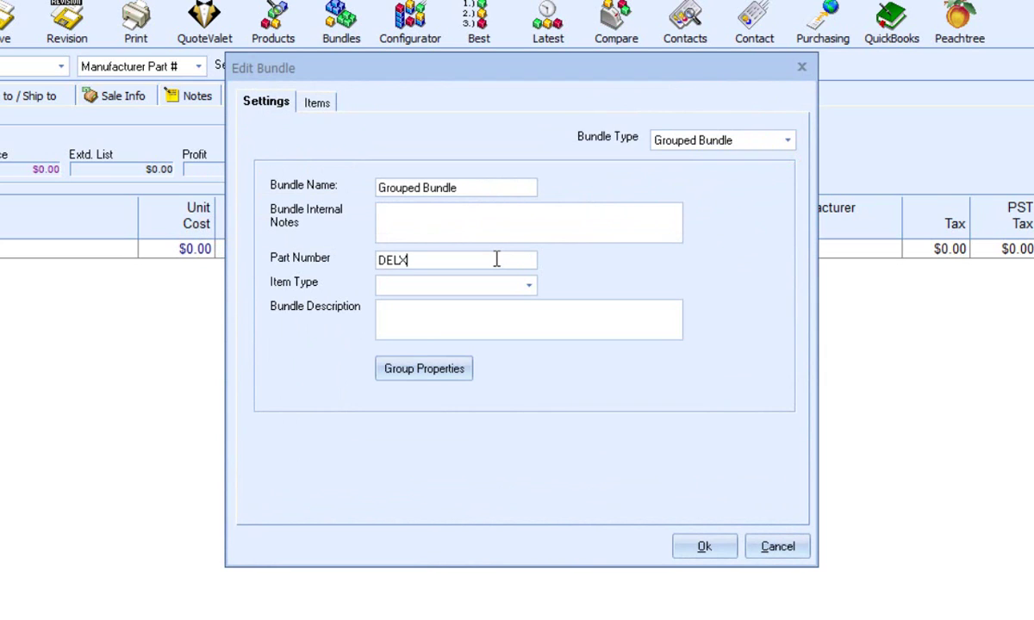
type("003")
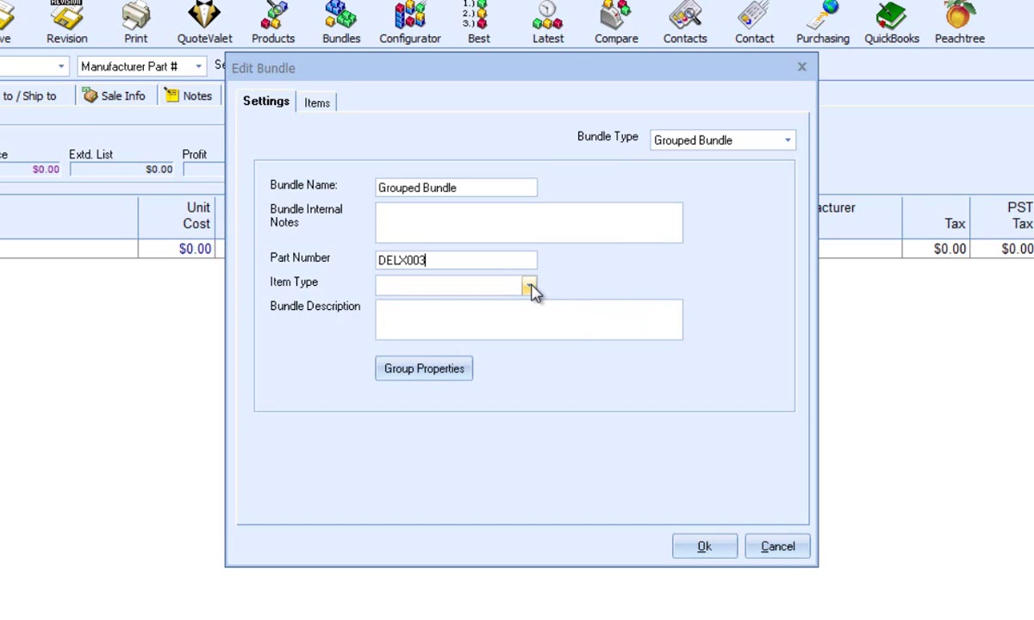
left_click(530, 288)
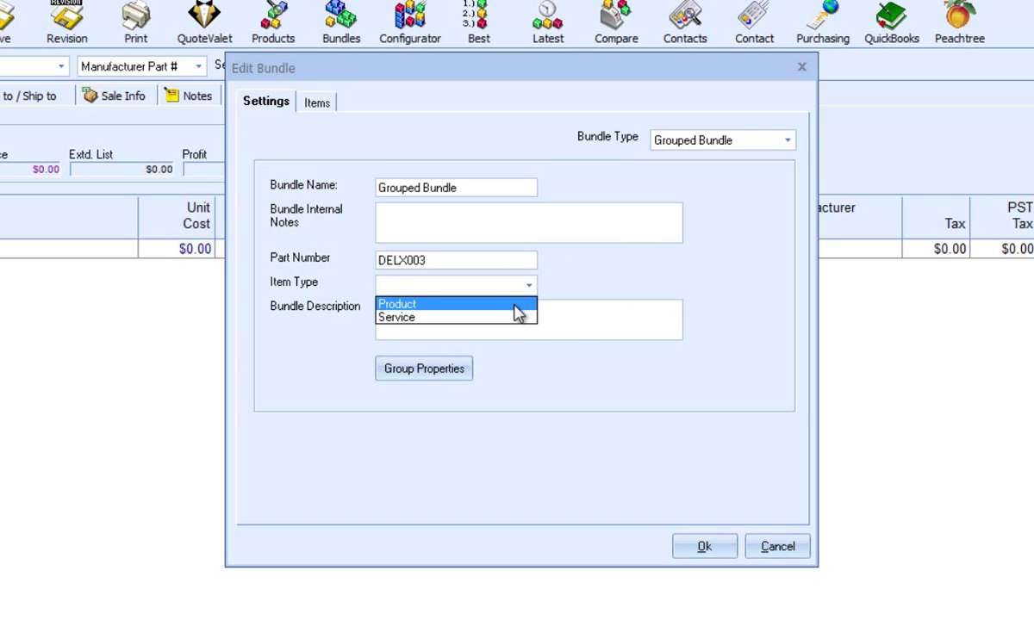
left_click(513, 307)
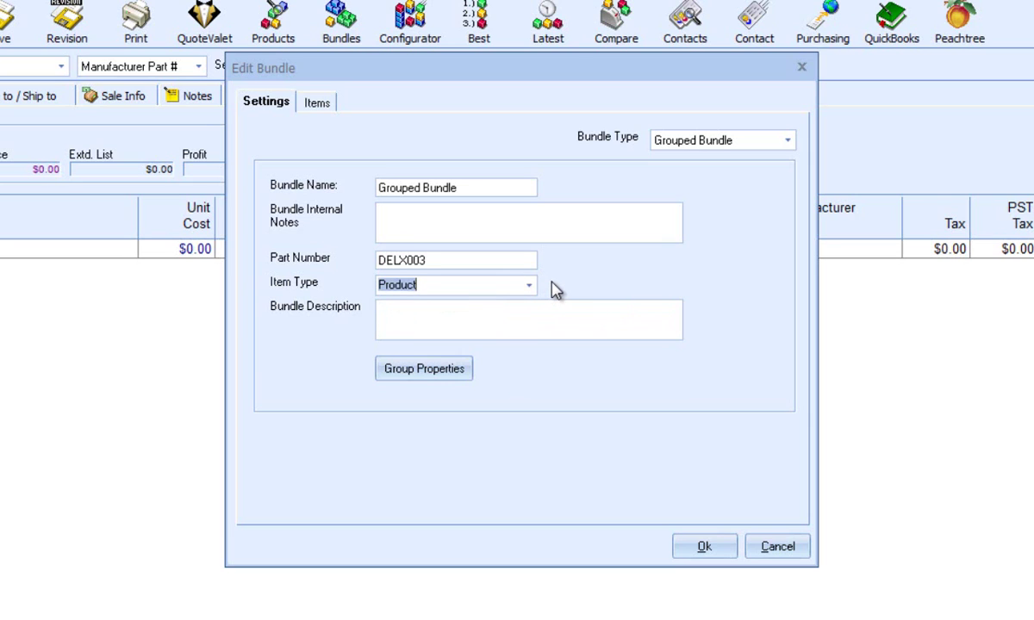
left_click(551, 310)
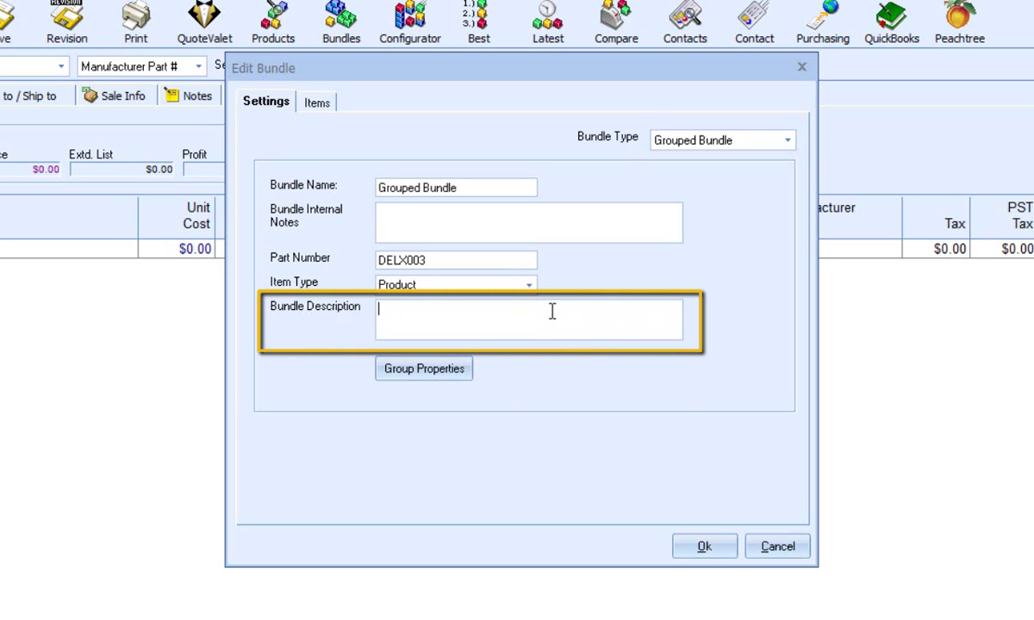
type("music system, receiver, Blu-Ray player, Xbox, sound bar w/ Subwoofer, and HDMI cables.")
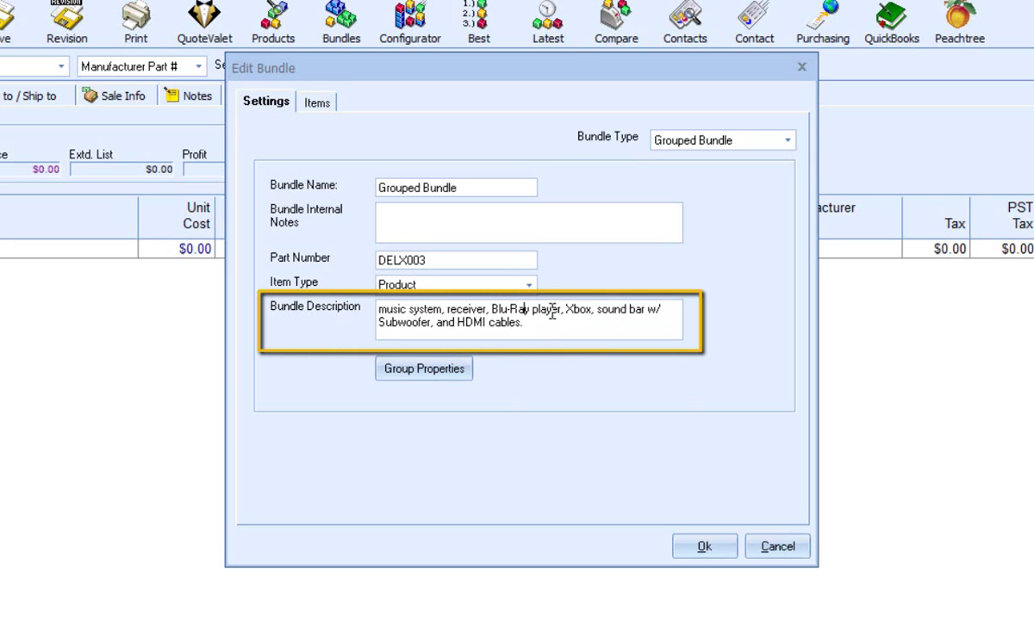
key("Up")
key("Up")
left_click(672, 323)
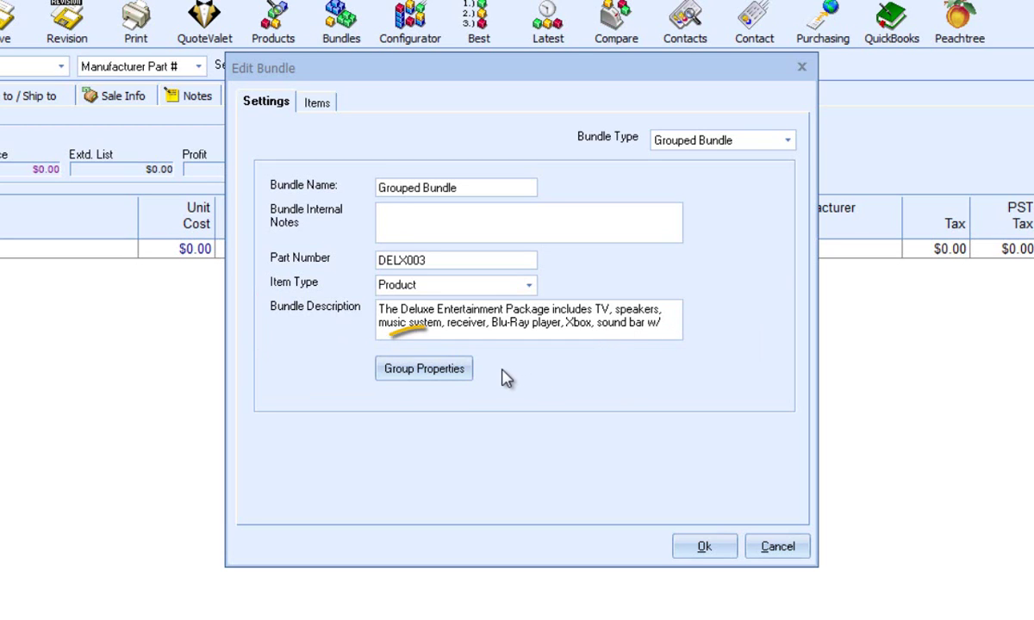
left_click(445, 370)
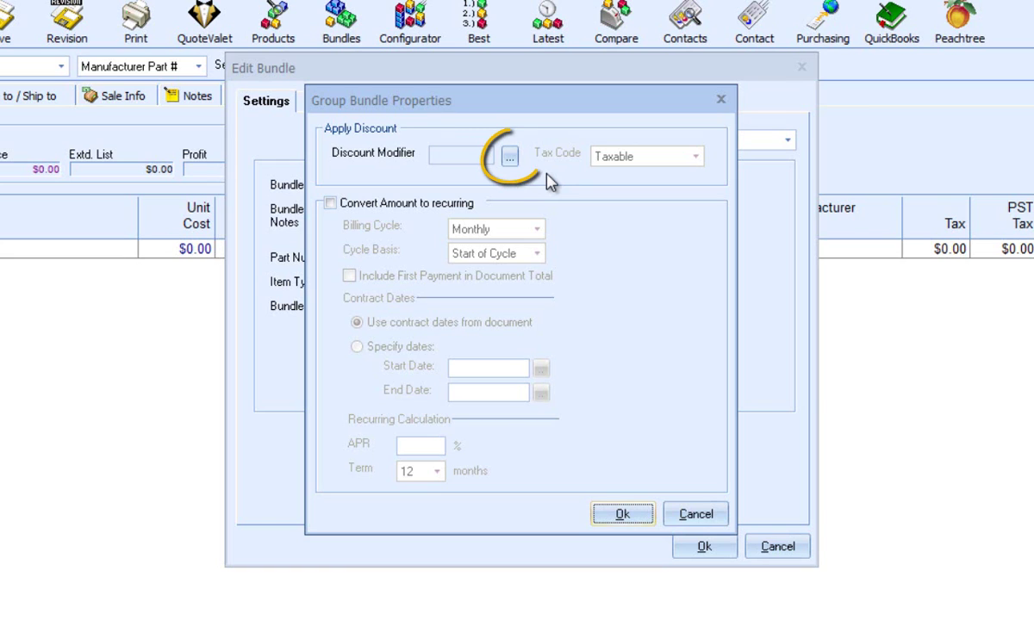
Give the group a 10% discount and set its tax code to Non-taxable
left_click(510, 156)
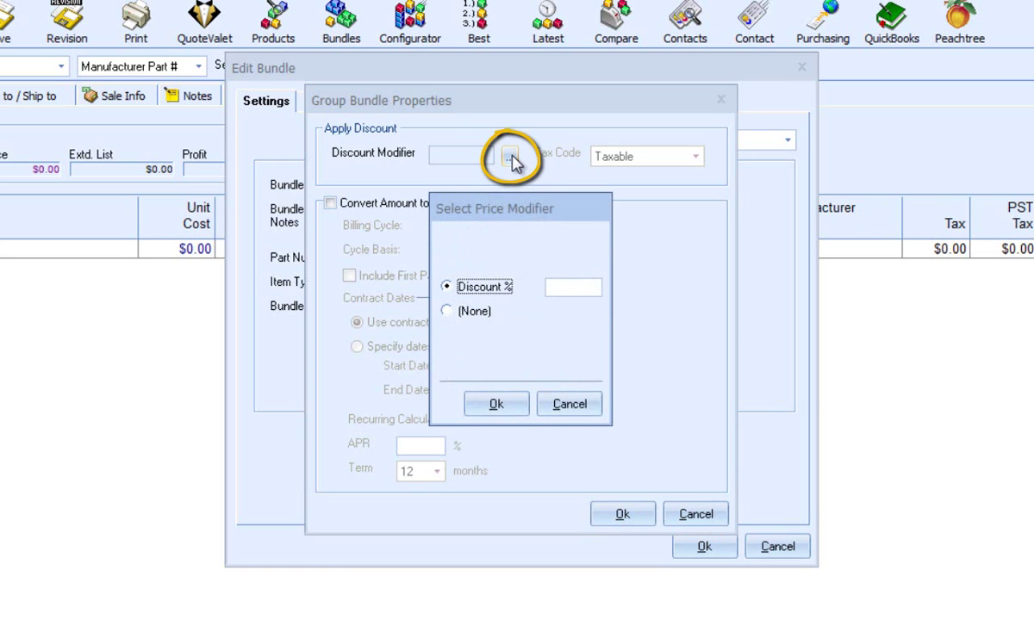
left_click(564, 286)
type("10")
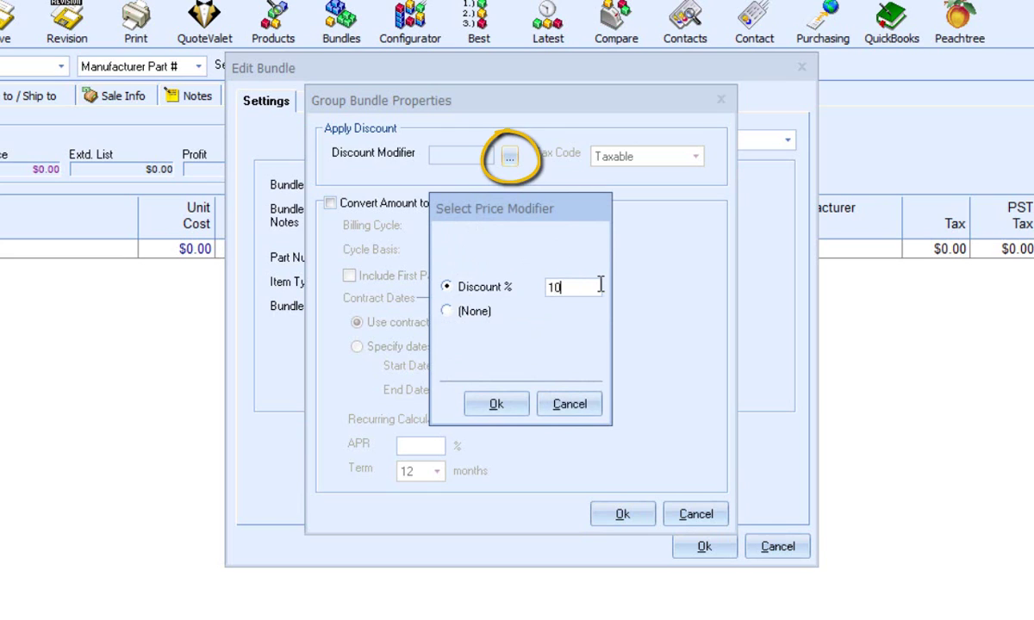
left_click(517, 404)
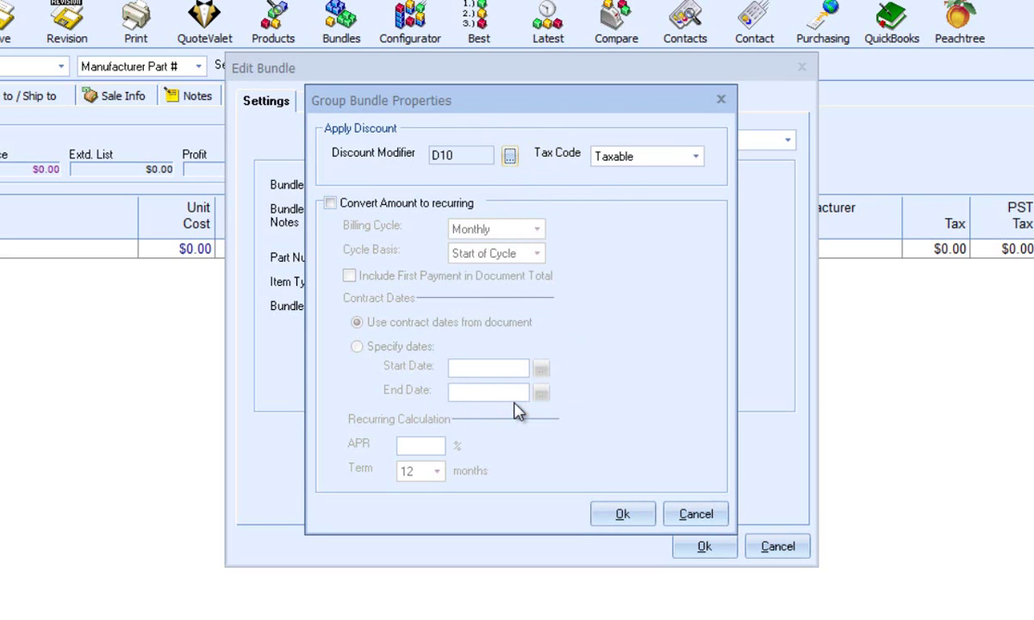
left_click(697, 157)
left_click(677, 172)
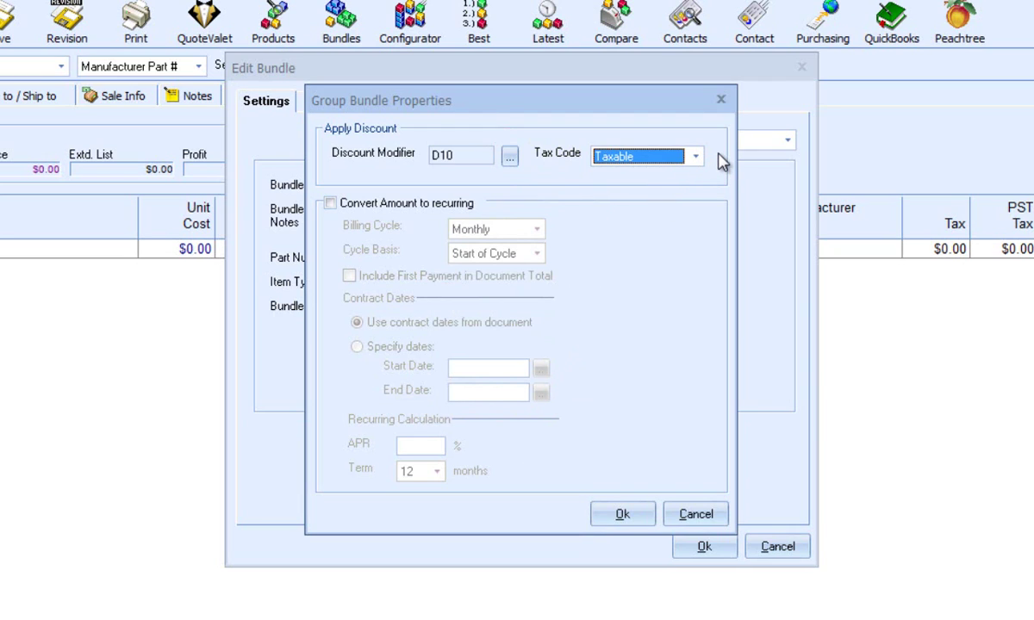
left_click(697, 156)
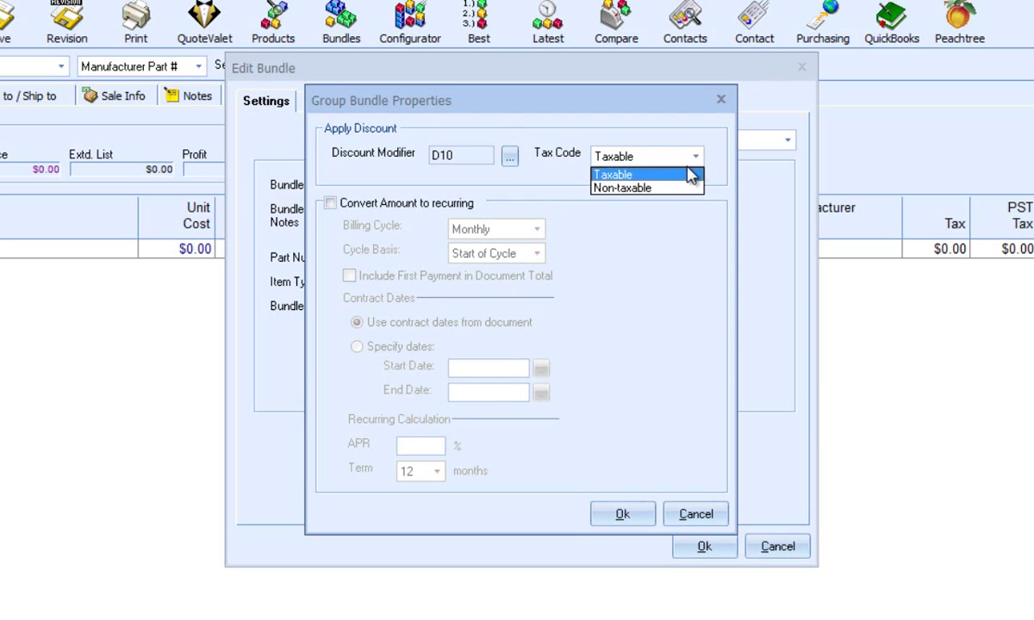
left_click(681, 188)
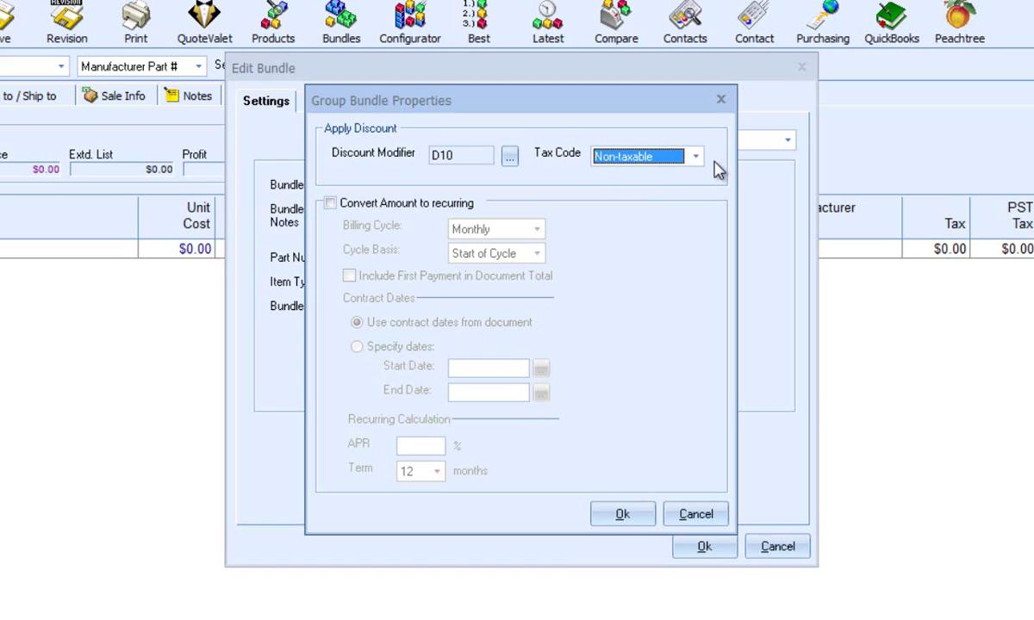
Turn on recurring with first payment in total and specified dates, 12-month term, then discard the group properties
left_click(330, 204)
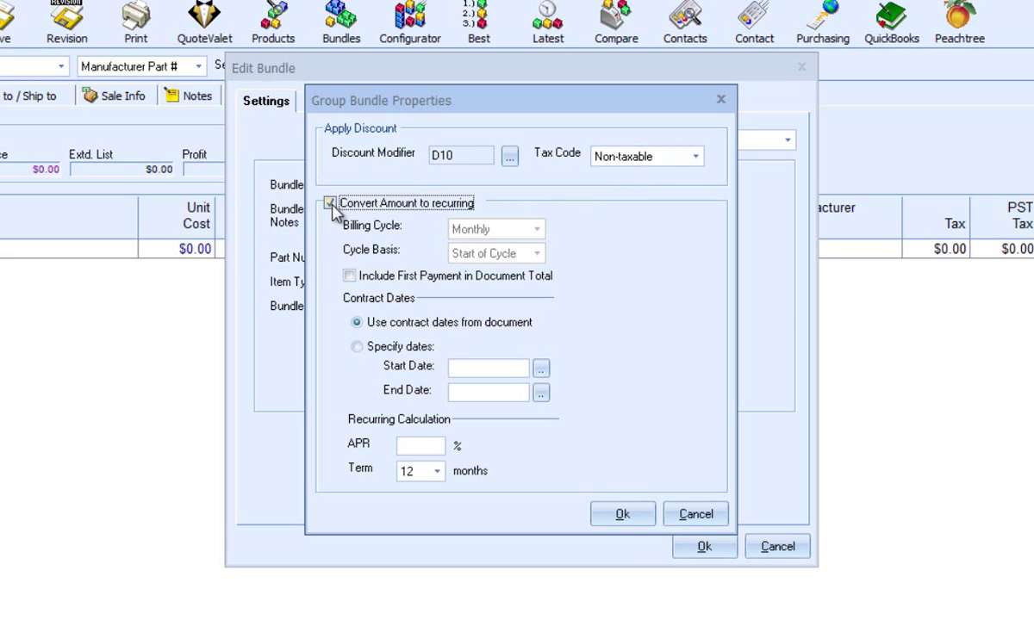
left_click(350, 276)
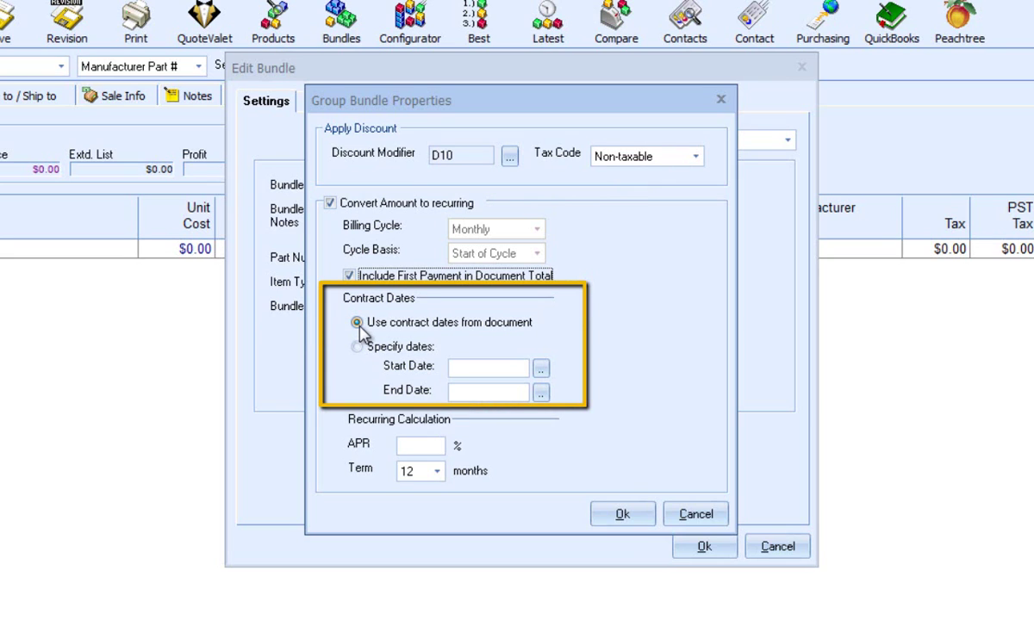
left_click(358, 347)
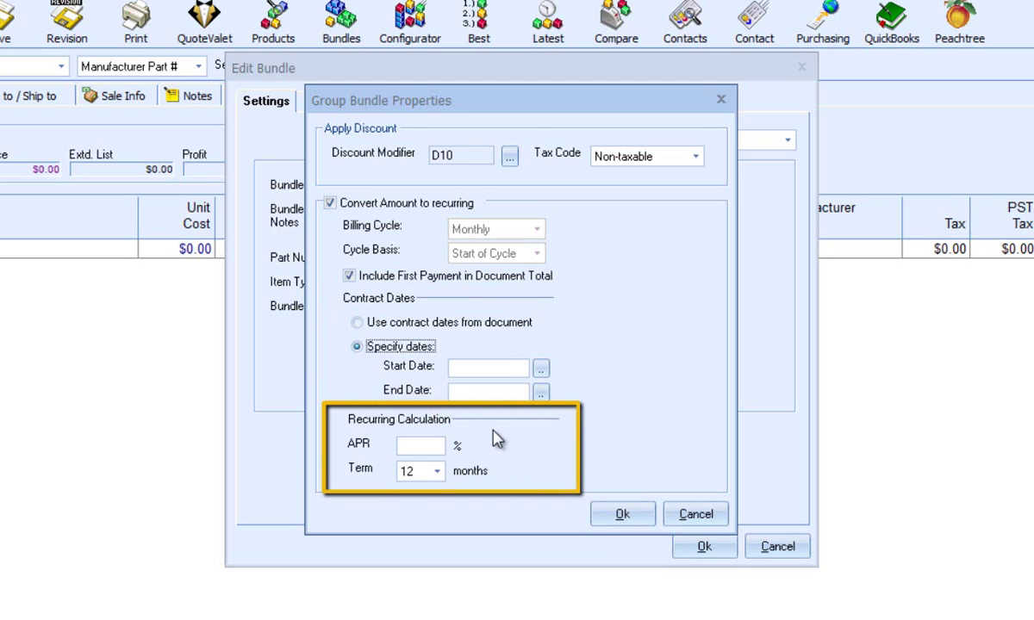
left_click(415, 446)
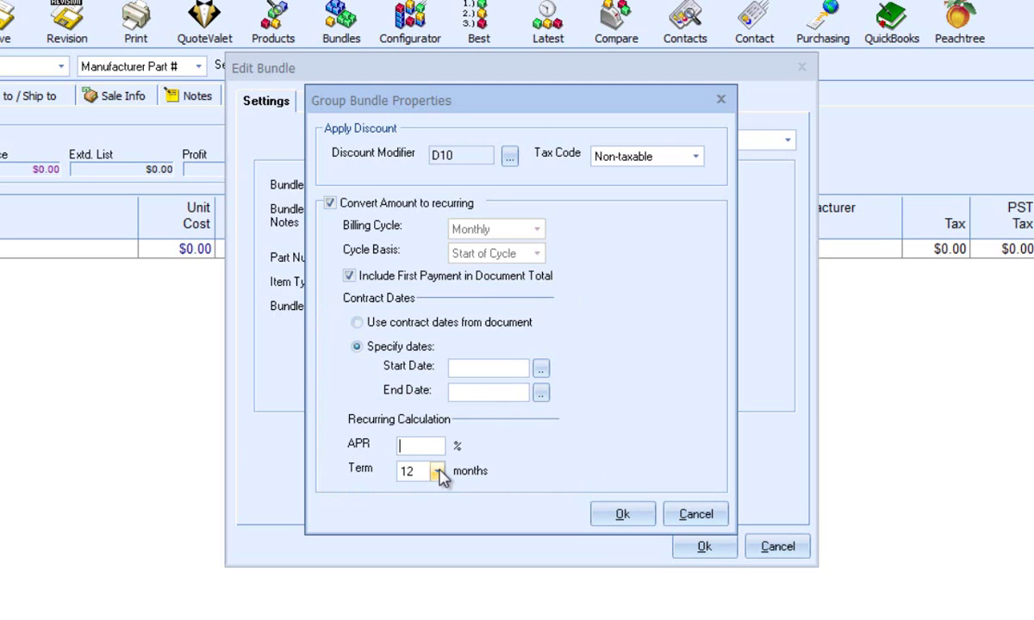
left_click(437, 472)
left_click(441, 476)
left_click(715, 514)
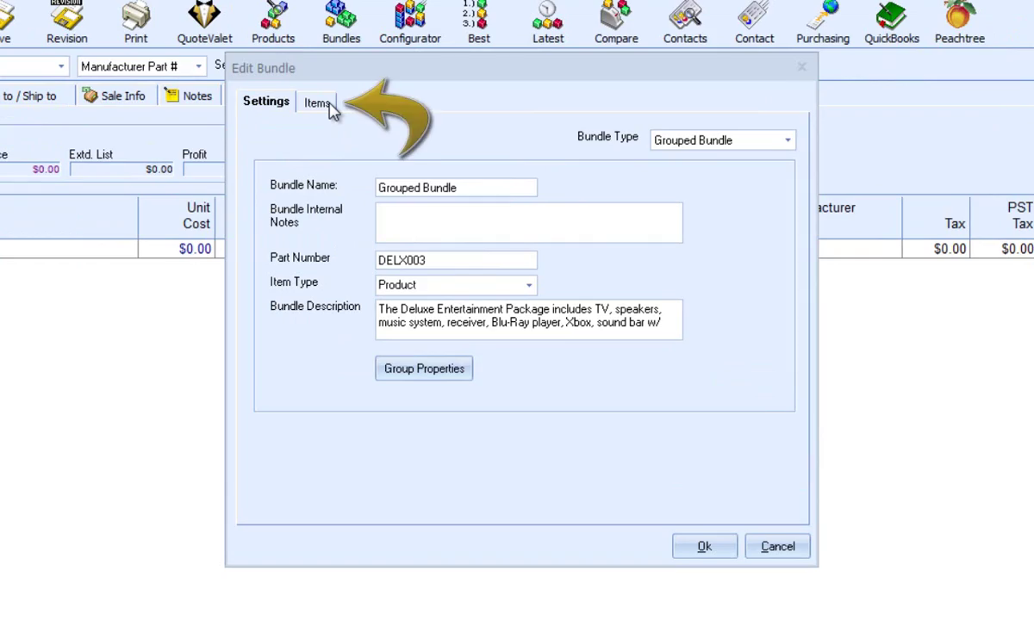
Add all eight Demo Products items to the bundle, then open the L75-A91 item's settings
left_click(329, 103)
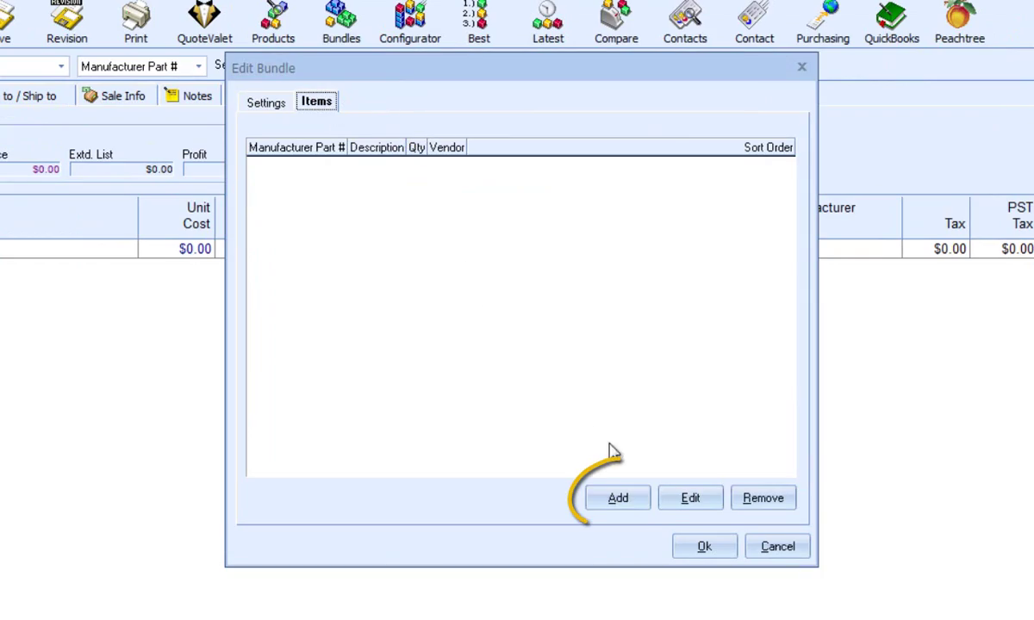
left_click(644, 497)
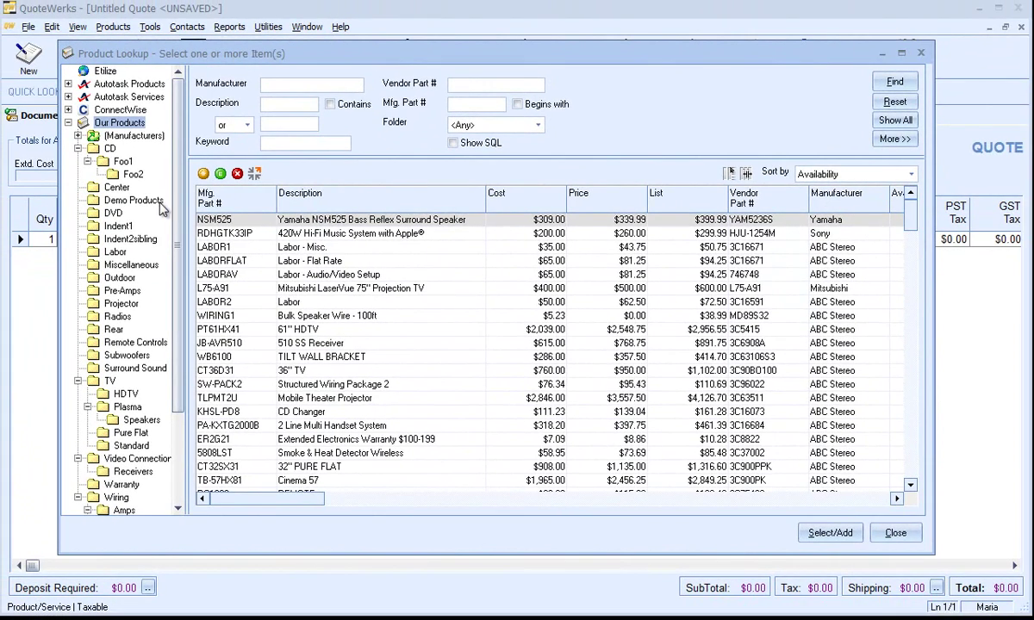
left_click(19, 203)
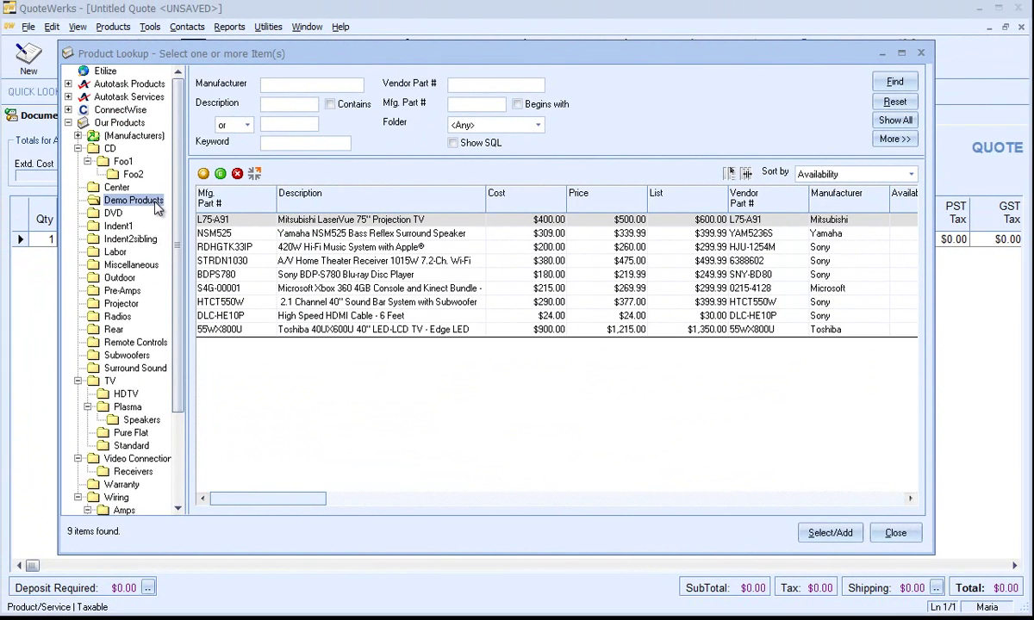
left_click(228, 220)
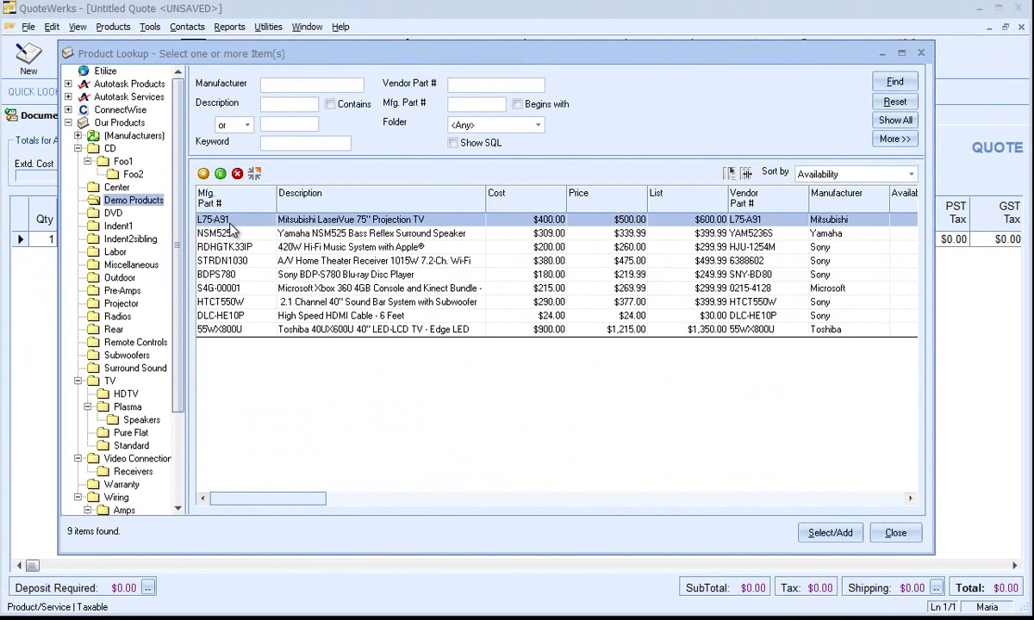
left_click(243, 314, "shift")
left_click(823, 534)
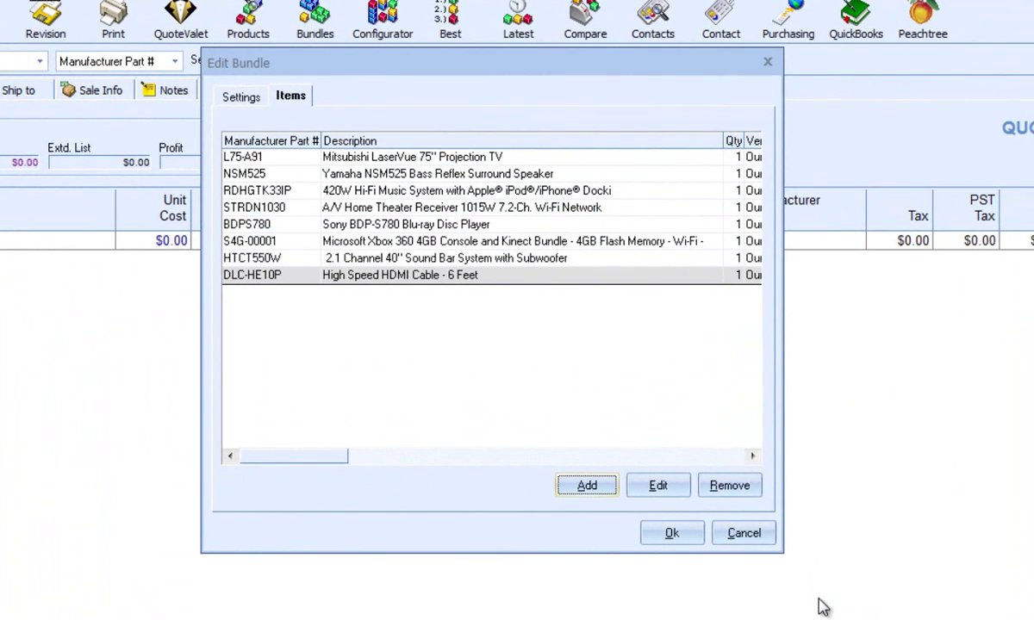
left_click(591, 155)
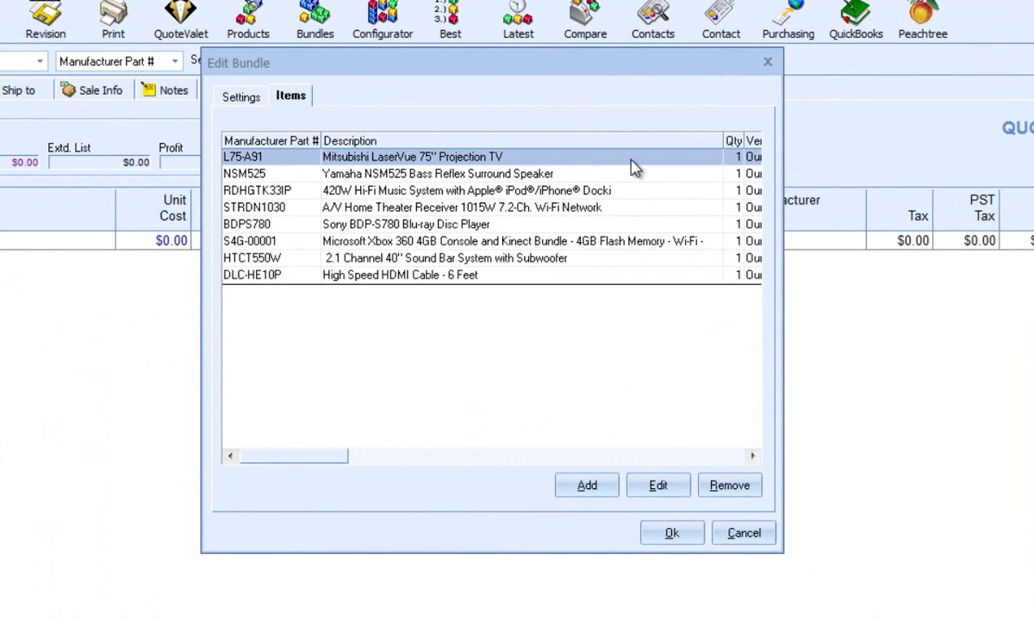
left_click(681, 492)
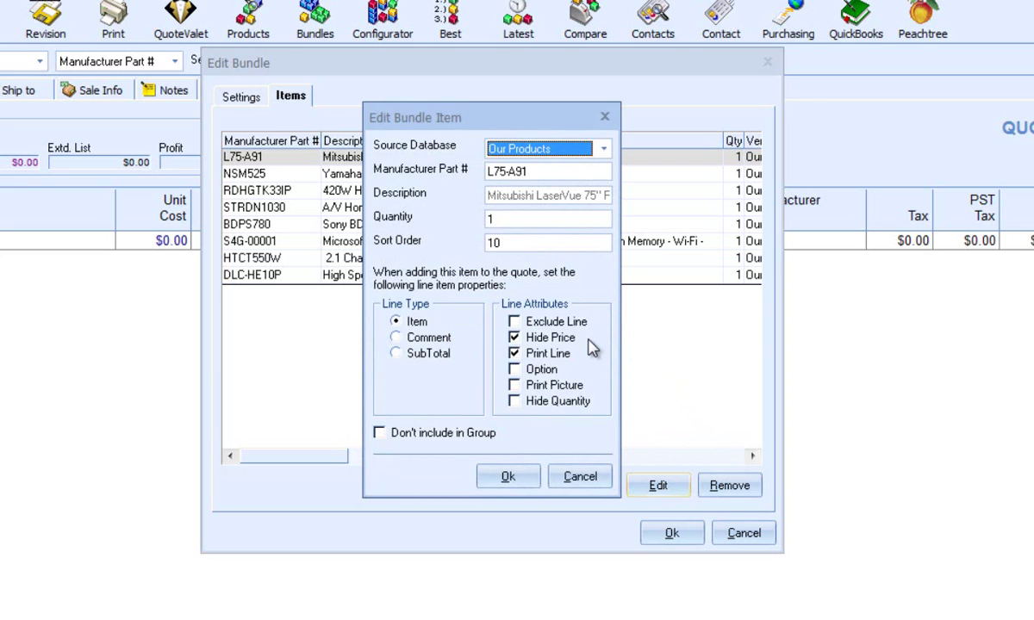
Leave L75-A91's Hide Price, Print Line and group inclusion unchanged, then save the Grouped Bundle
left_click(515, 338)
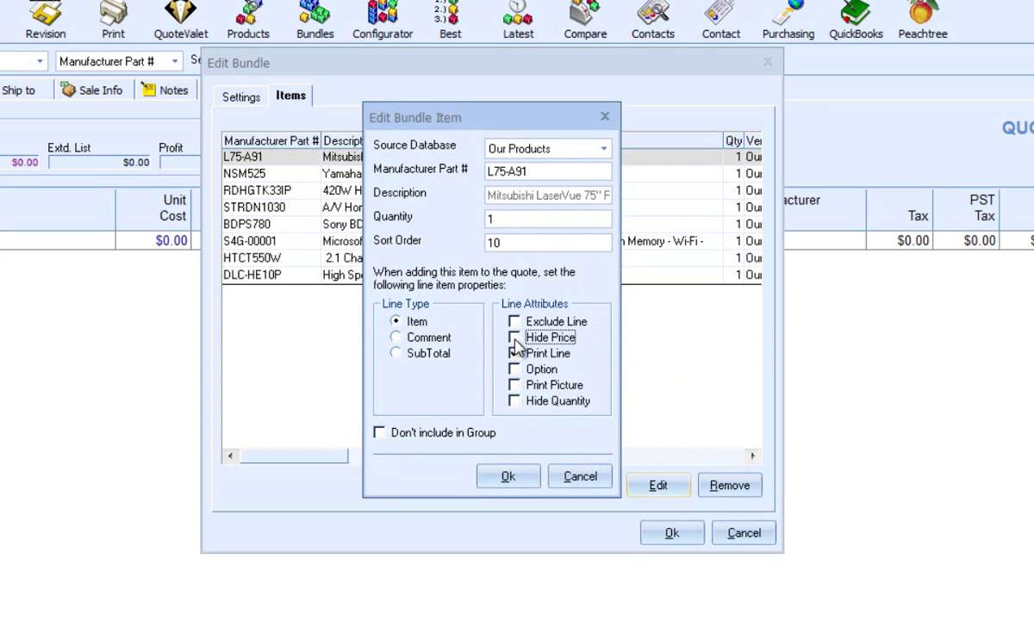
left_click(516, 338)
left_click(515, 354)
left_click(516, 354)
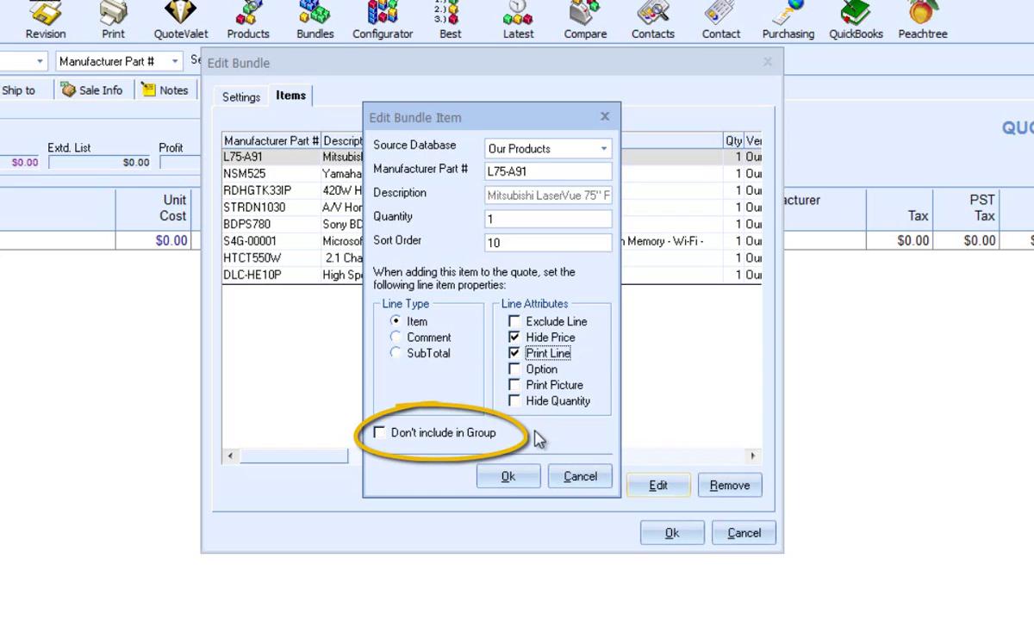
left_click(382, 434)
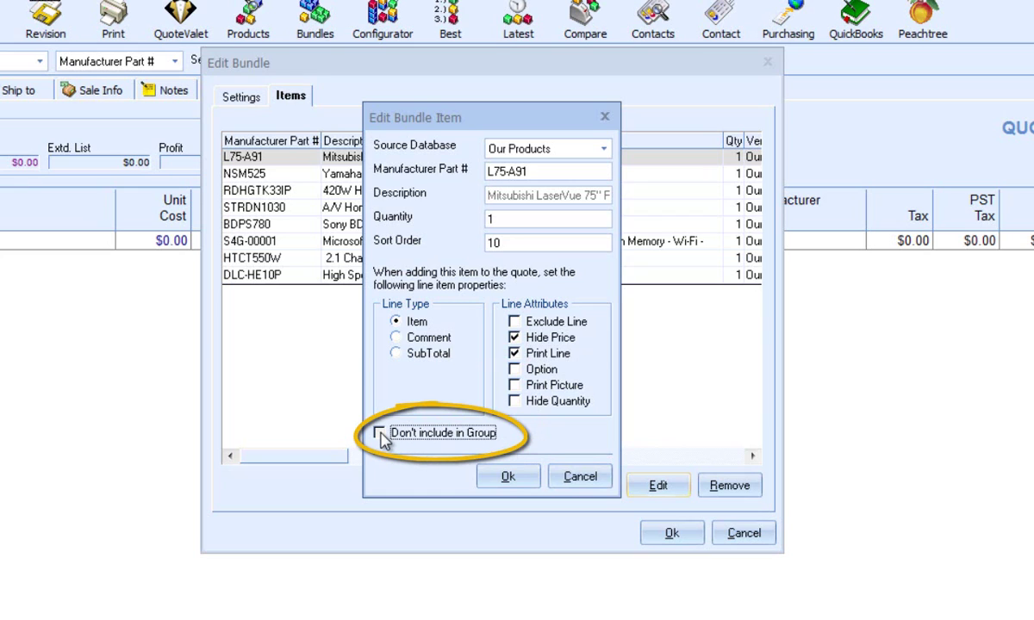
left_click(382, 434)
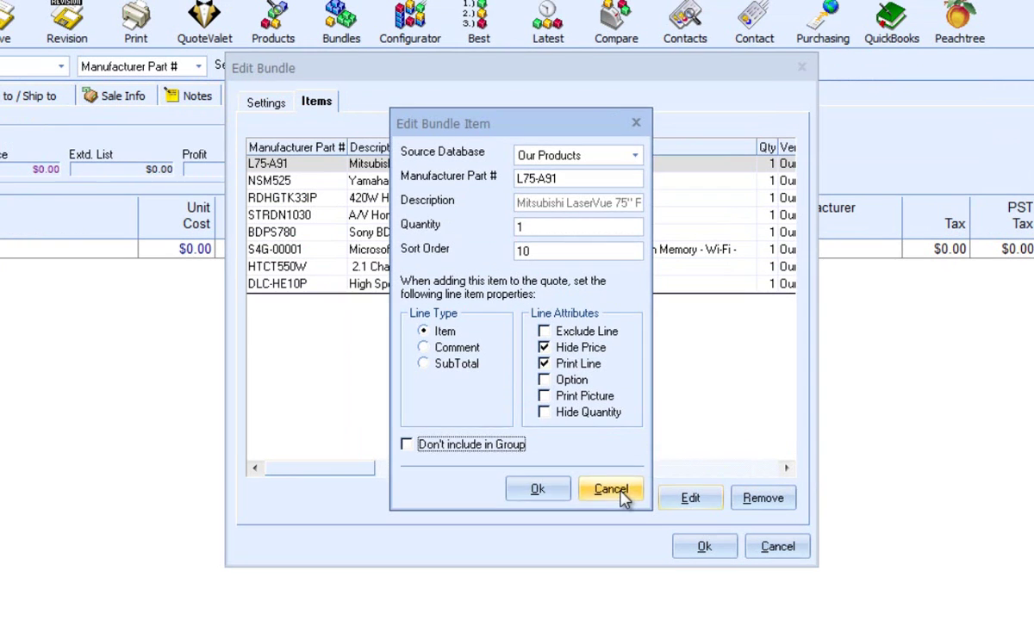
left_click(580, 477)
left_click(706, 547)
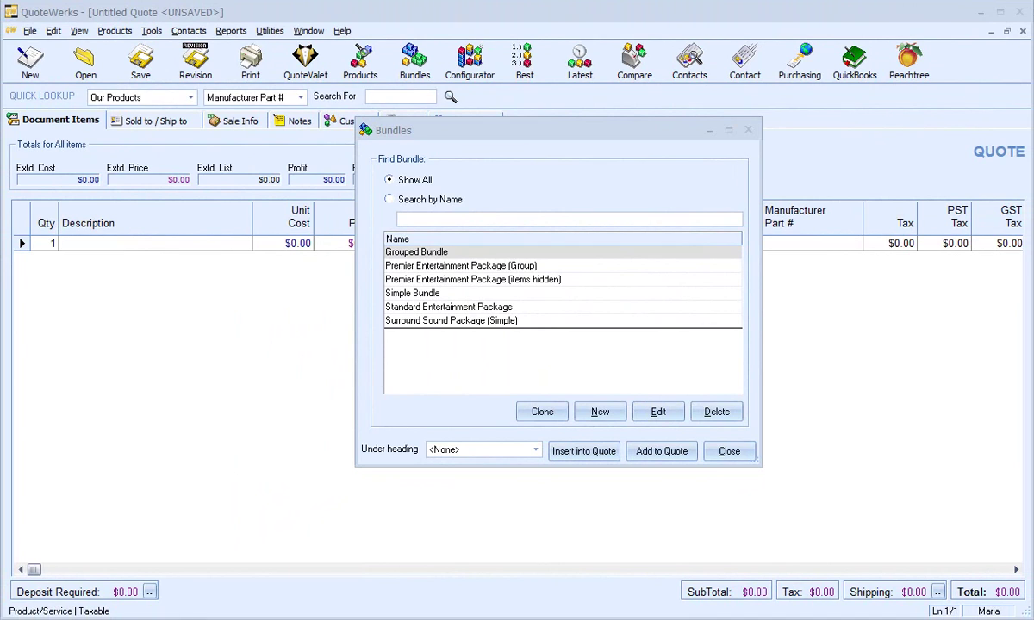
Add one Grouped Bundle, The Deluxe Entertainment Package, to the quote
left_click(594, 257)
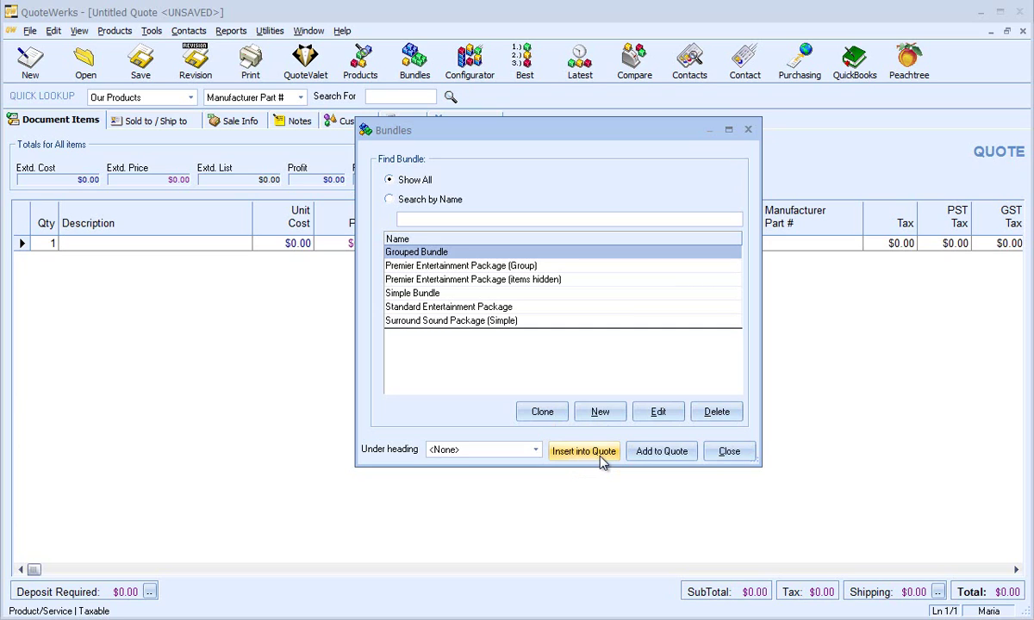
left_click(648, 459)
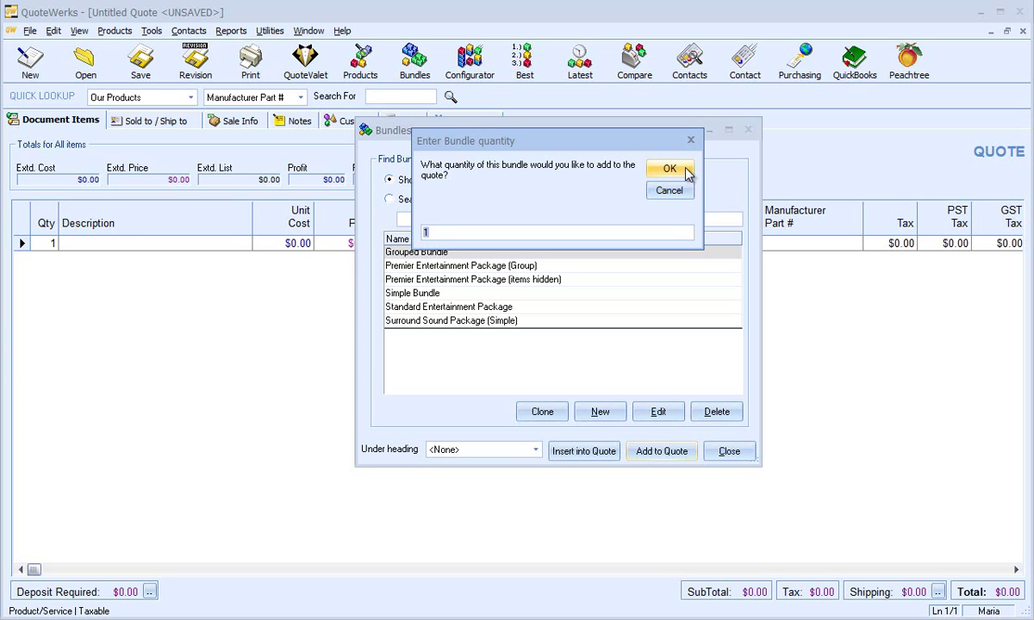
left_click(686, 170)
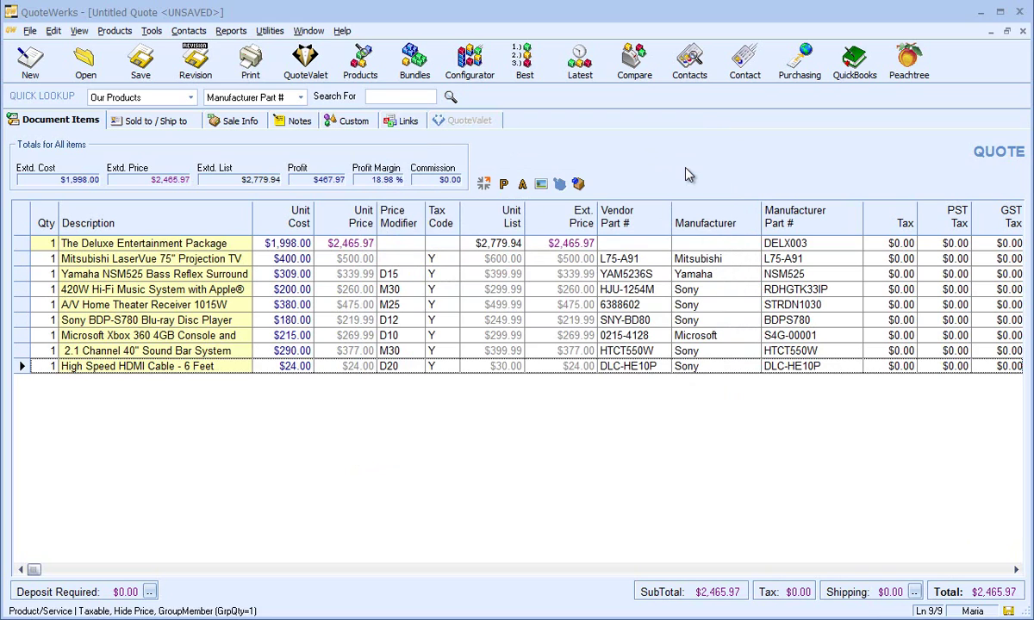